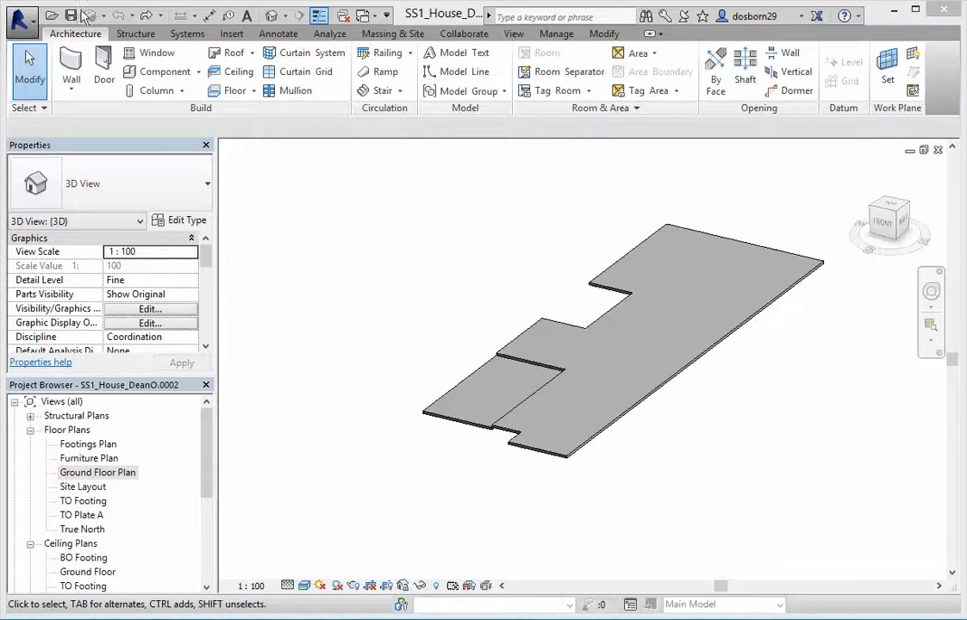
Place a slab edge of type Slab edge 300x300x150 along the main slab's long straight side and the adjoining short front edge
left_click(253, 91)
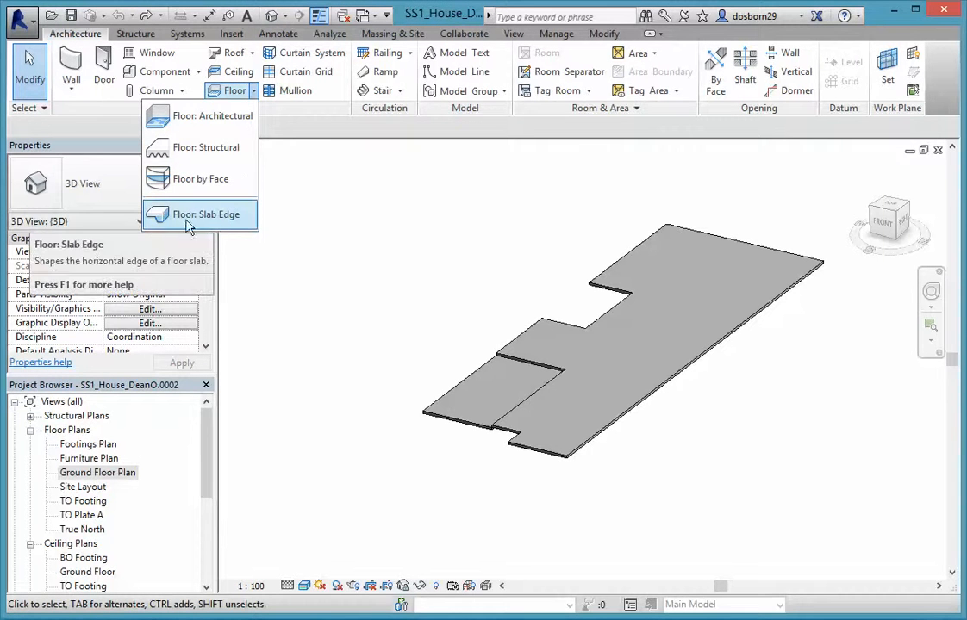
left_click(220, 226)
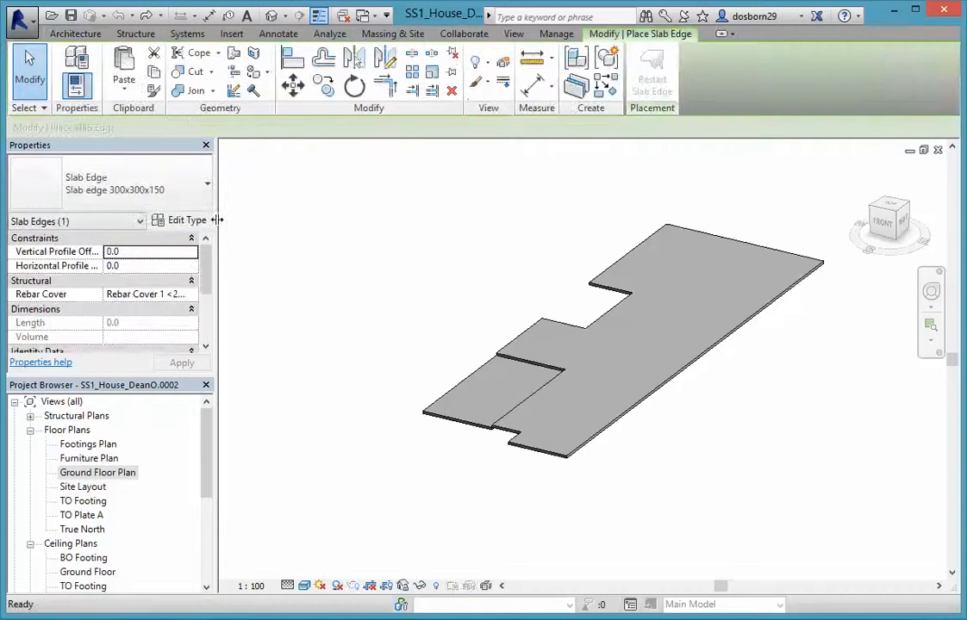
left_click(160, 203)
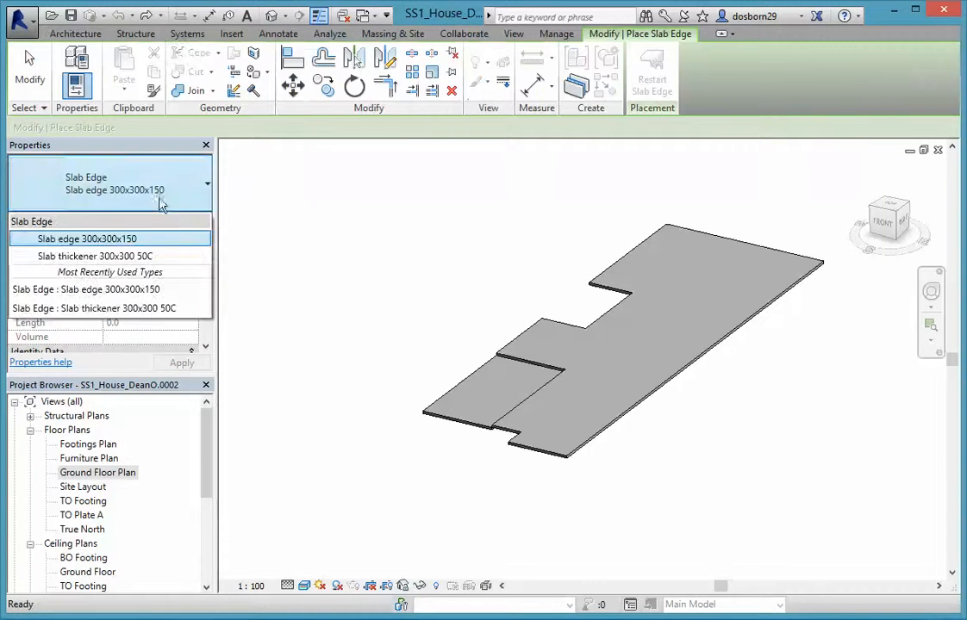
left_click(97, 241)
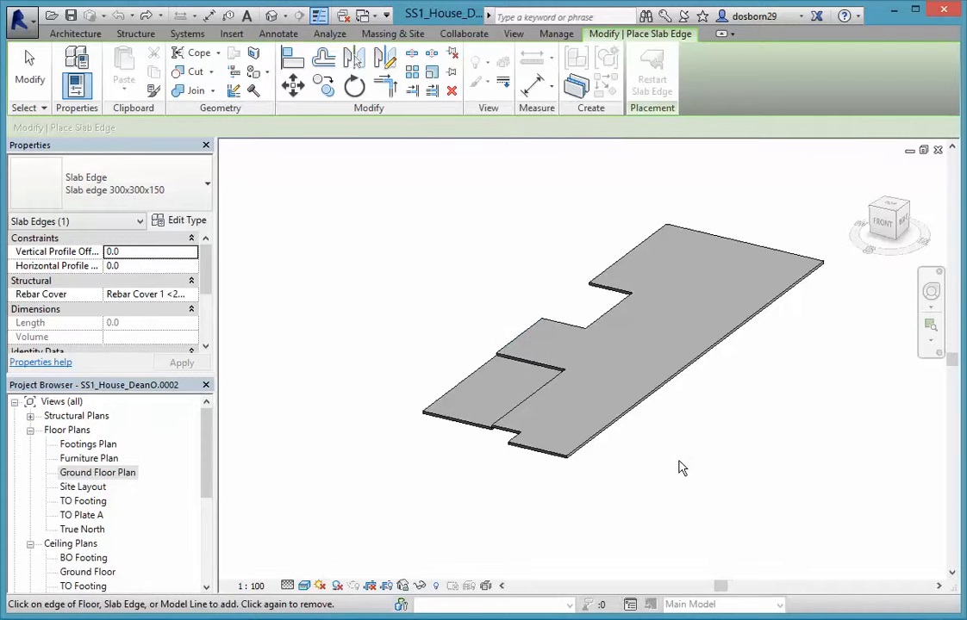
scroll(674, 465, "up", 2)
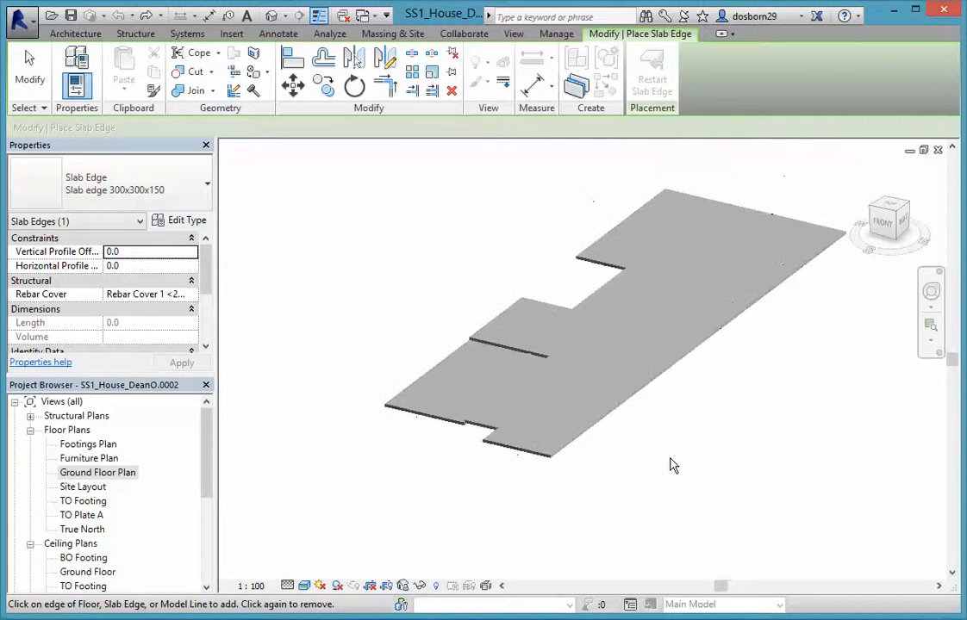
scroll(612, 441, "down", 1)
scroll(599, 433, "up", 5)
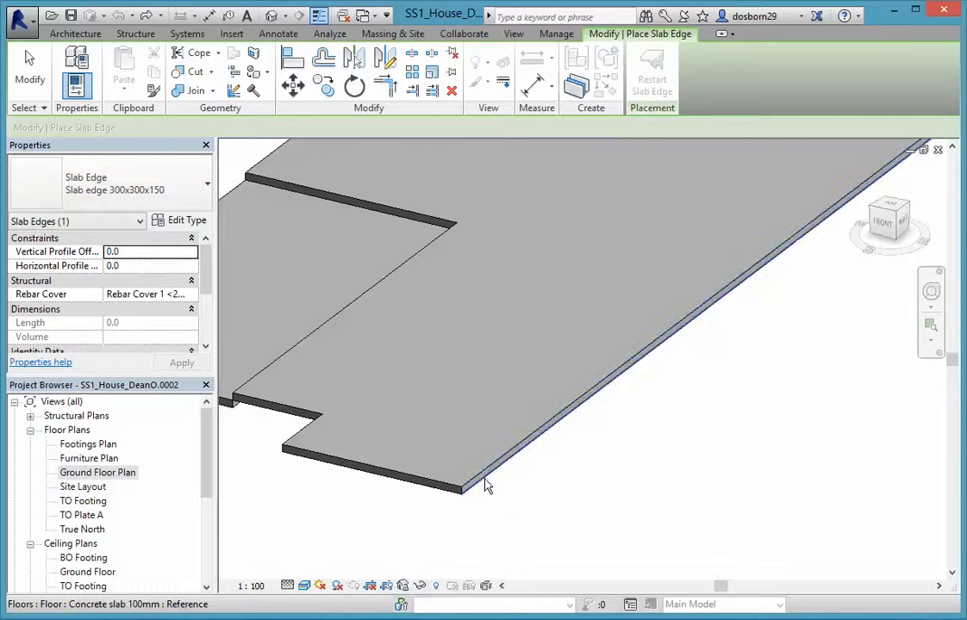
left_click(486, 487)
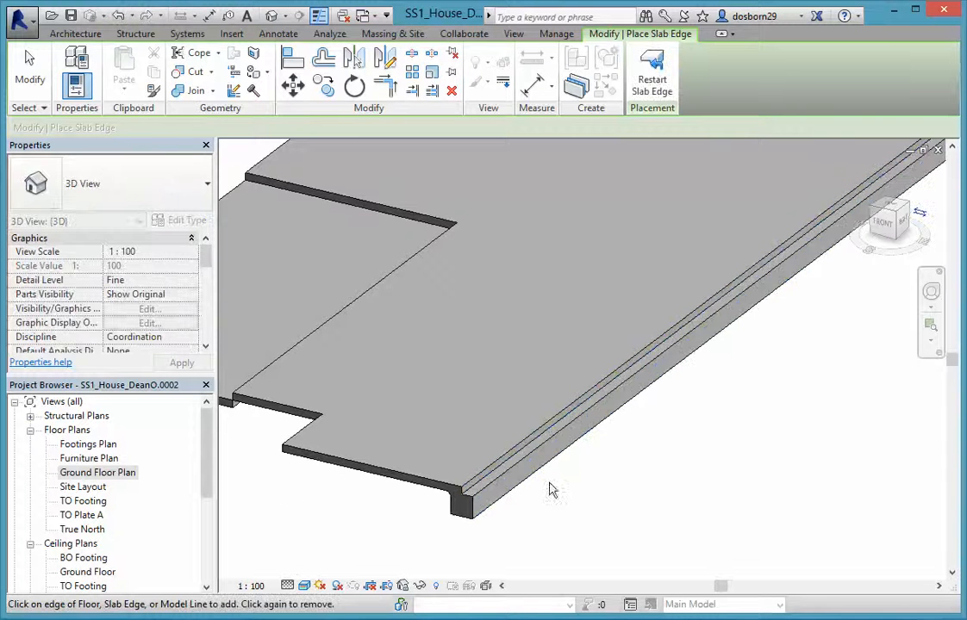
left_click(352, 480)
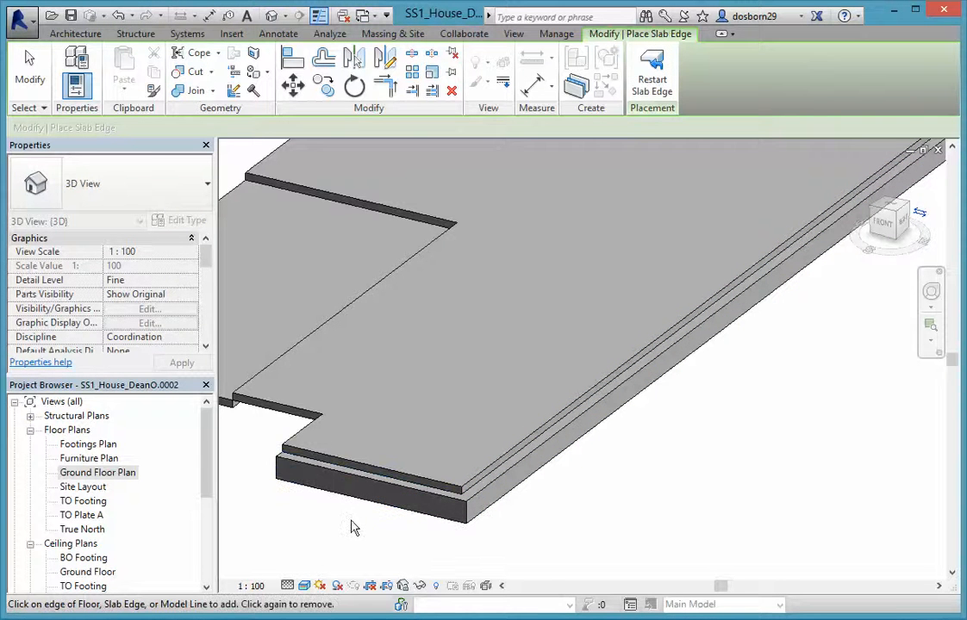
Continue the slab edge along the main slab's far end and the adjacent side edge running up to the recess
middle_click_drag(686, 519, 489, 541, "shift")
scroll(710, 458, "down", 4)
middle_click_drag(775, 471, 510, 430, "shift")
scroll(583, 459, "up", 3)
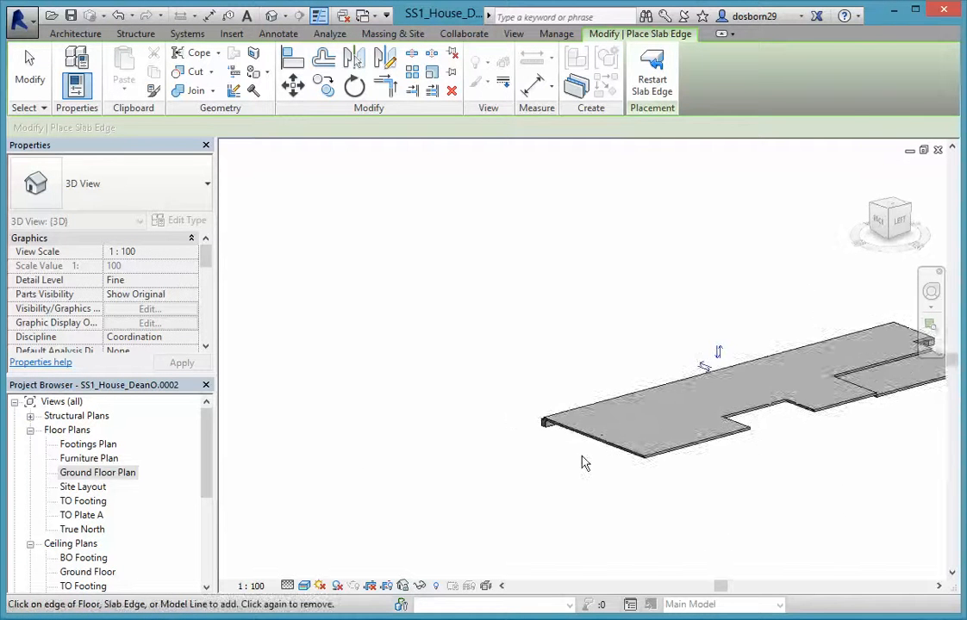
left_click(617, 449)
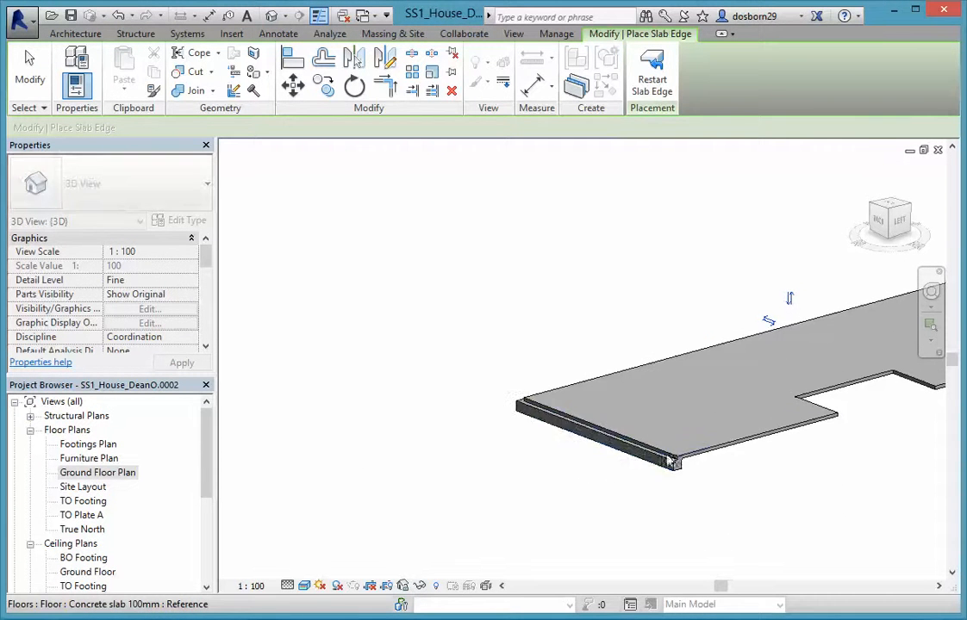
left_click(728, 458)
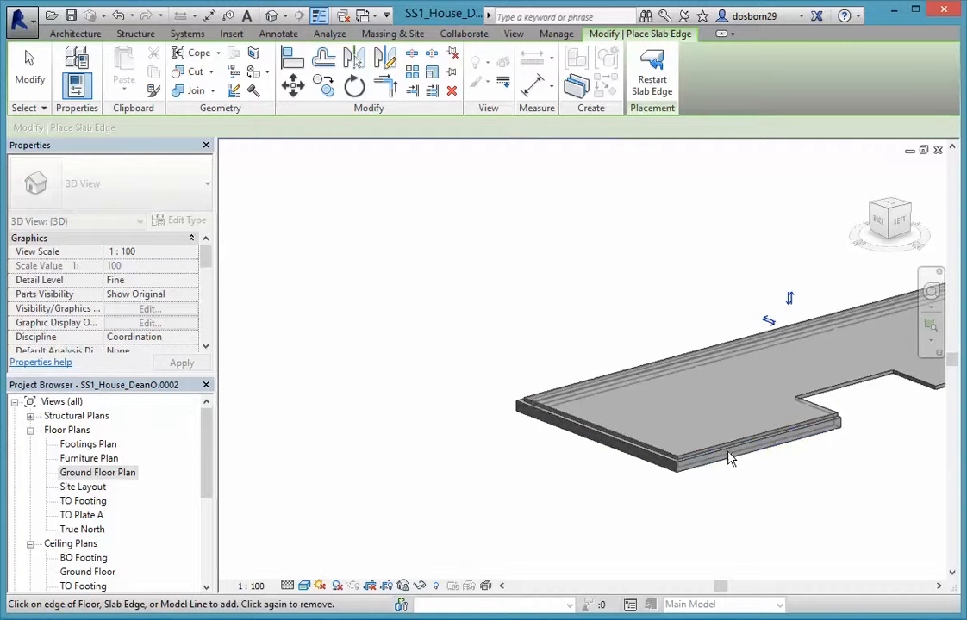
Add the slab edge around the three sides of the recess and along the side edge up to the smaller slab
middle_click_drag(842, 467, 632, 471, "shift")
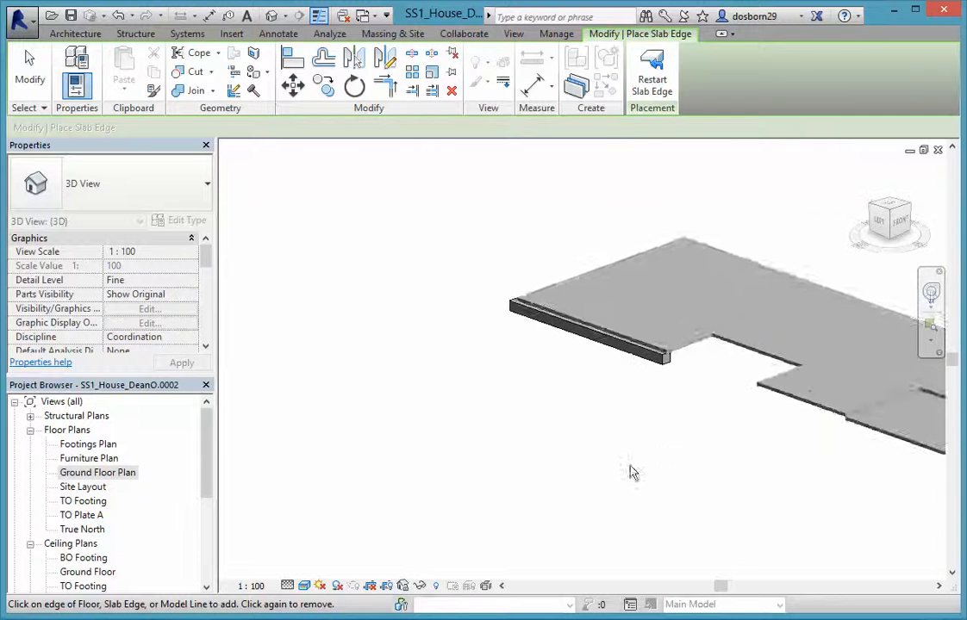
left_click(690, 354)
left_click(739, 358)
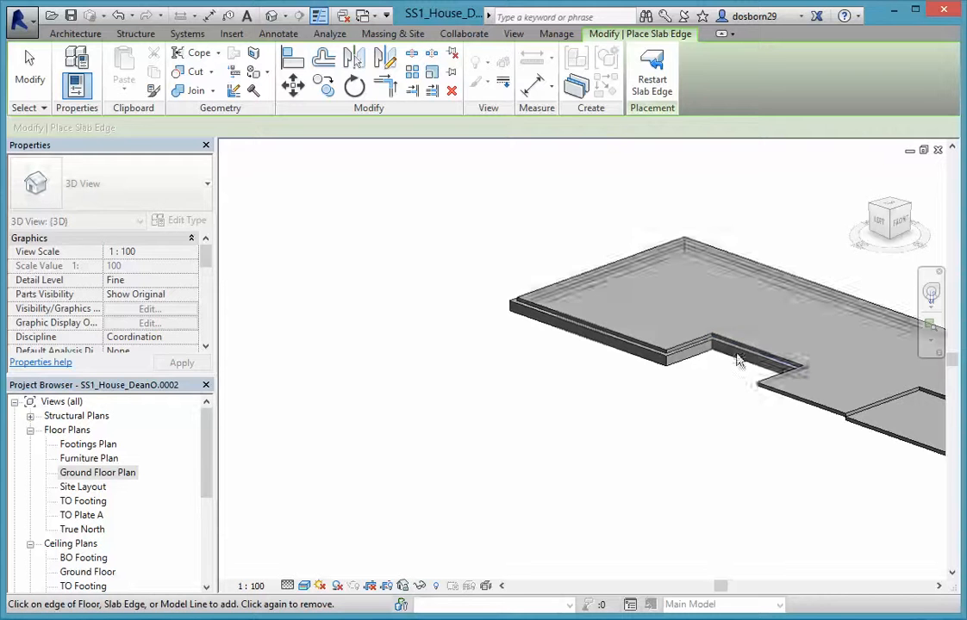
middle_click_drag(735, 464, 906, 401, "shift")
left_click(906, 399)
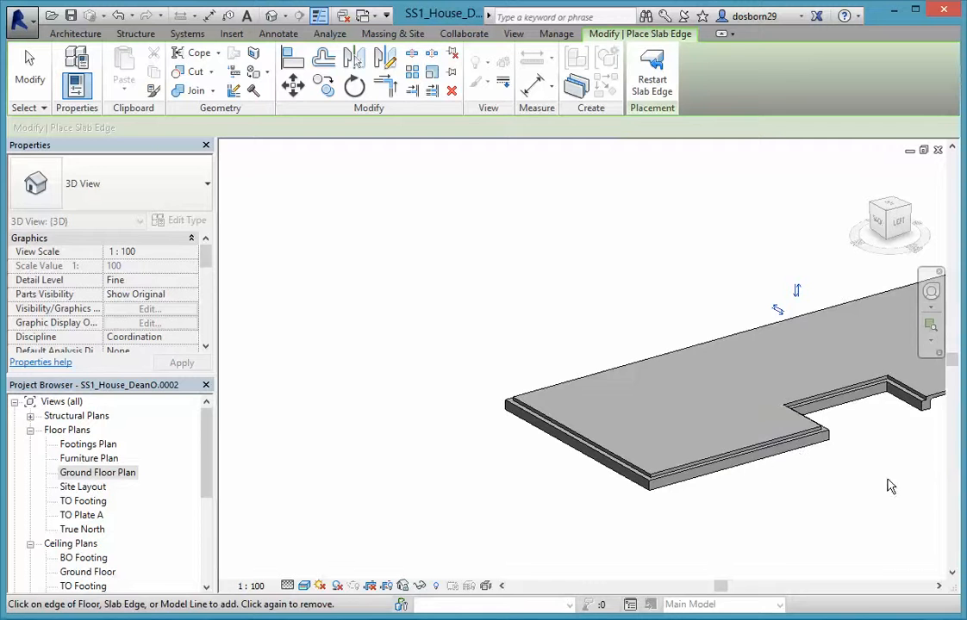
middle_click_drag(889, 483, 636, 488)
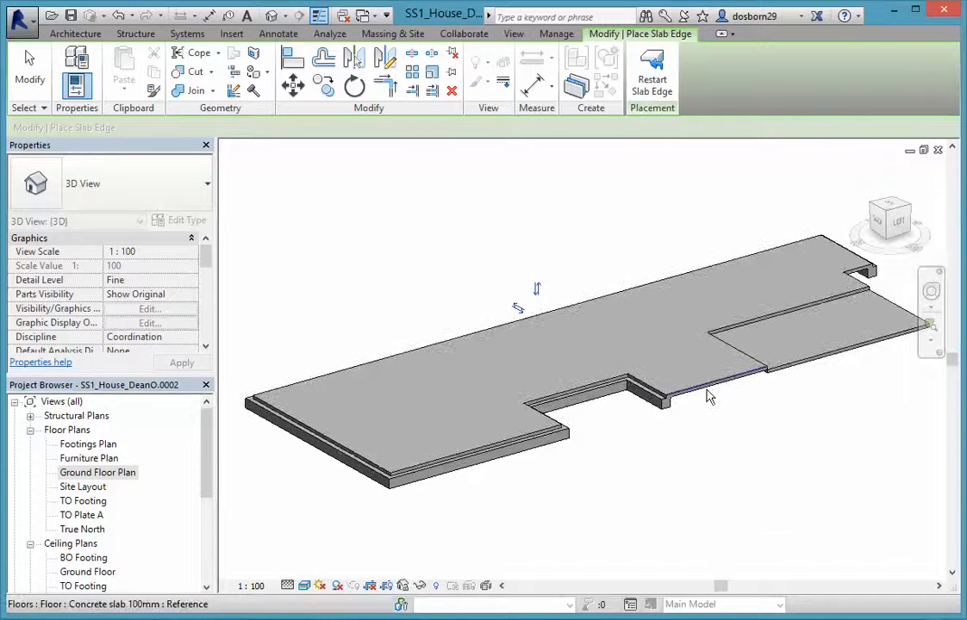
left_click(711, 399)
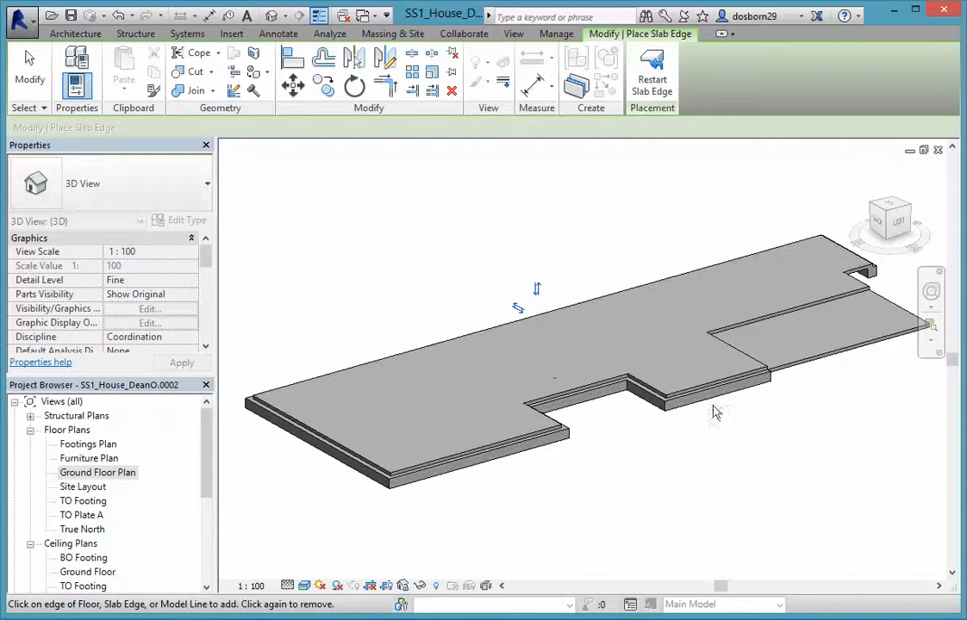
Add the slab edge to the small stepped edges beside the smaller slab and finish placing slab edges
middle_click_drag(820, 433, 594, 452, "shift")
middle_click_drag(773, 546, 731, 473)
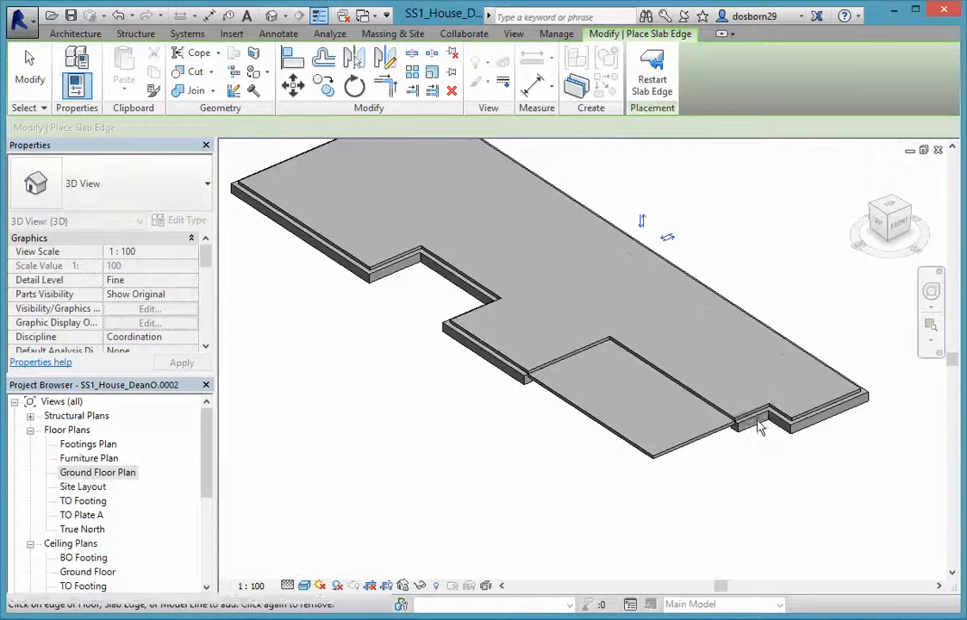
scroll(755, 478, "down", 1)
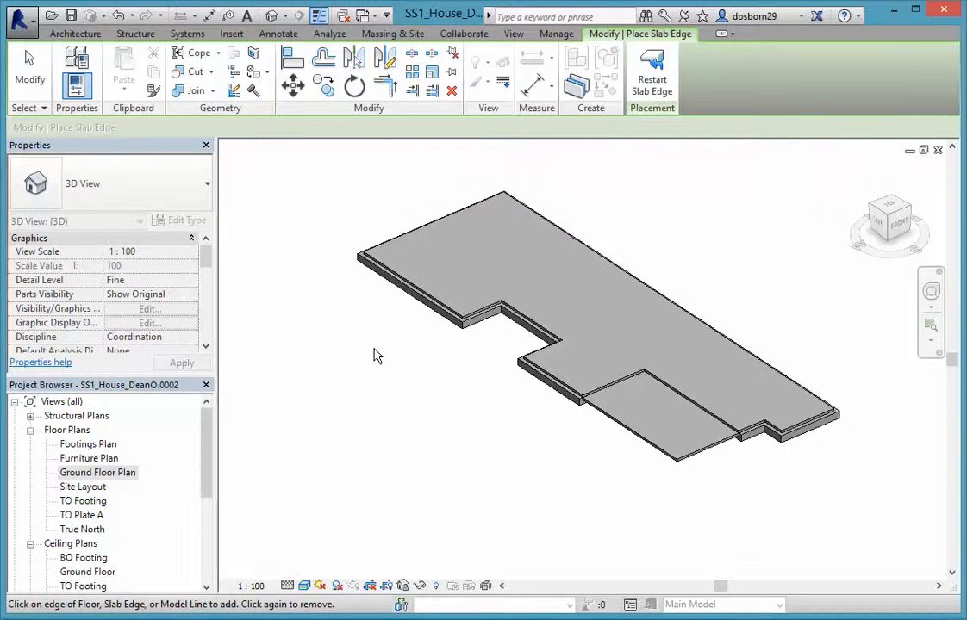
key("Escape")
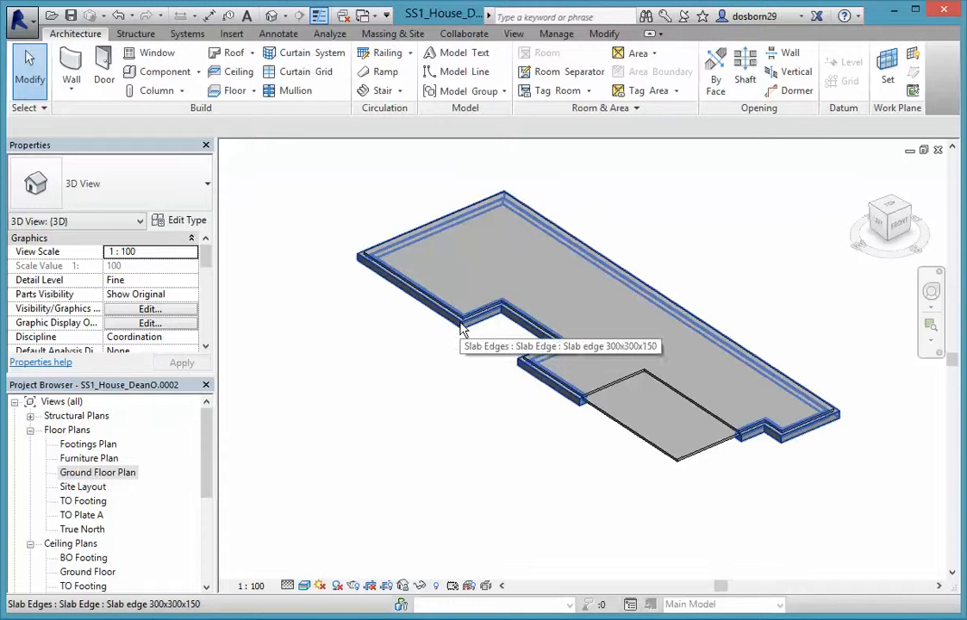
In the Ground Floor Plan, stretch the slab edge's open end to the smaller slab's outer corner so the run wraps around it
double_click(89, 475)
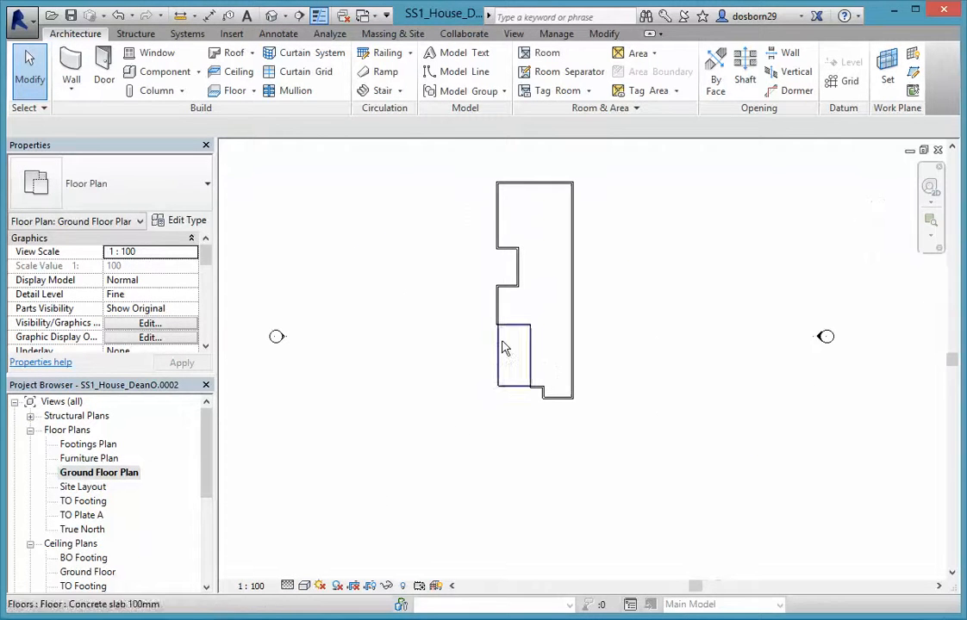
scroll(505, 328, "up", 2)
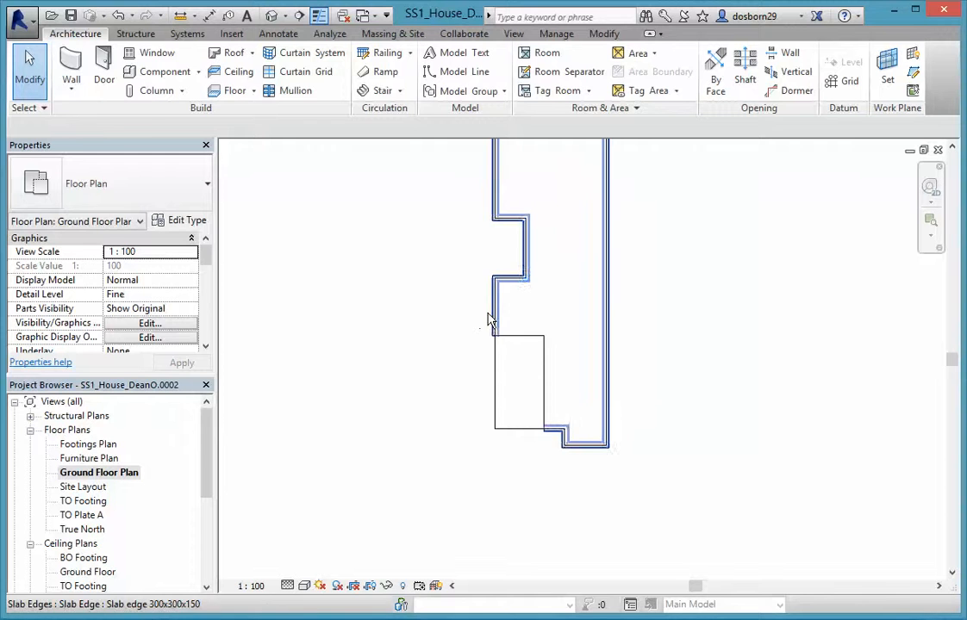
left_click(488, 320)
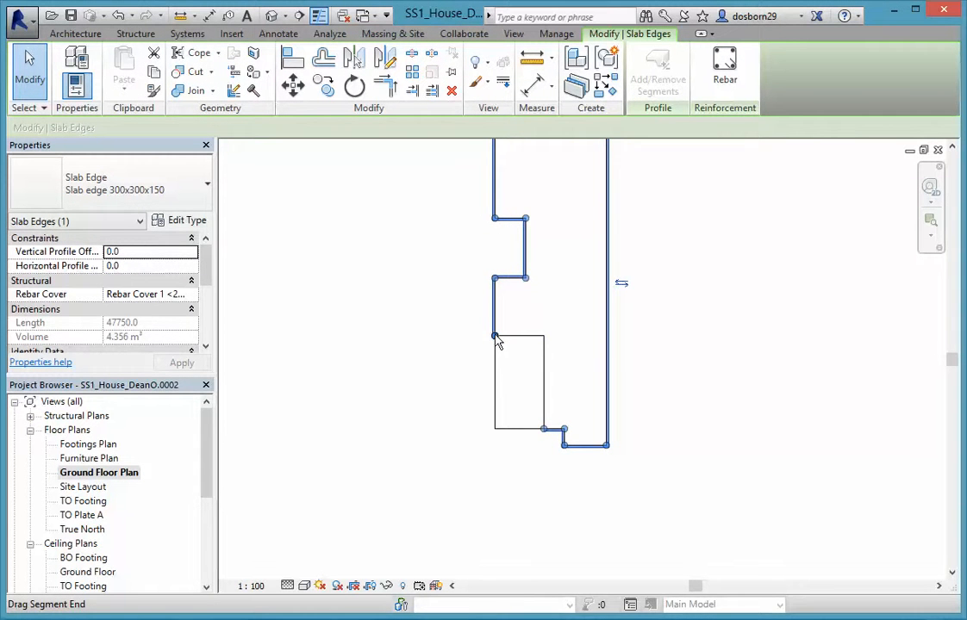
left_click_drag(495, 334, 494, 428)
left_click(498, 468)
left_click(509, 440)
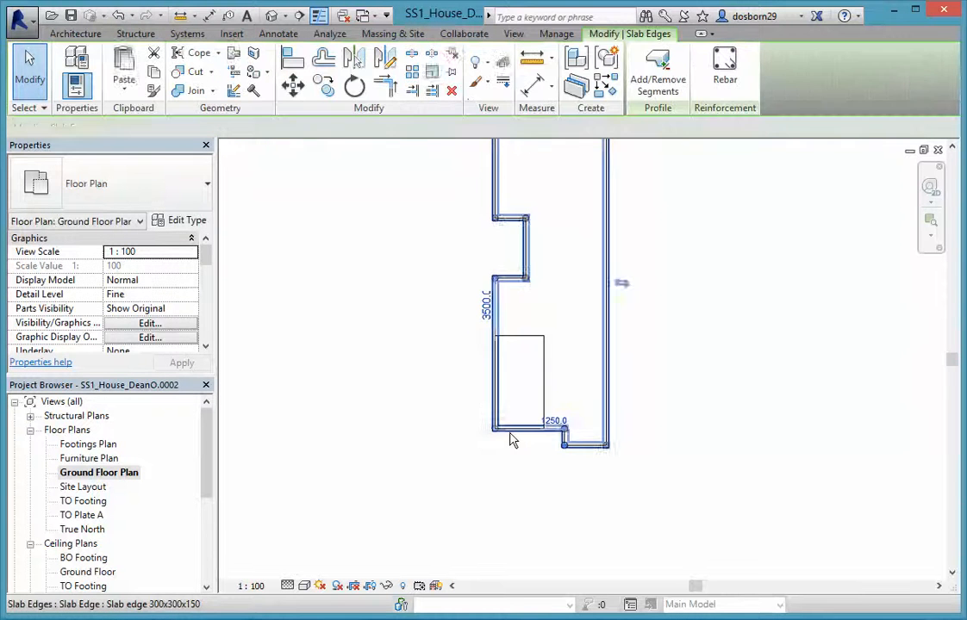
scroll(520, 501, "down", 2)
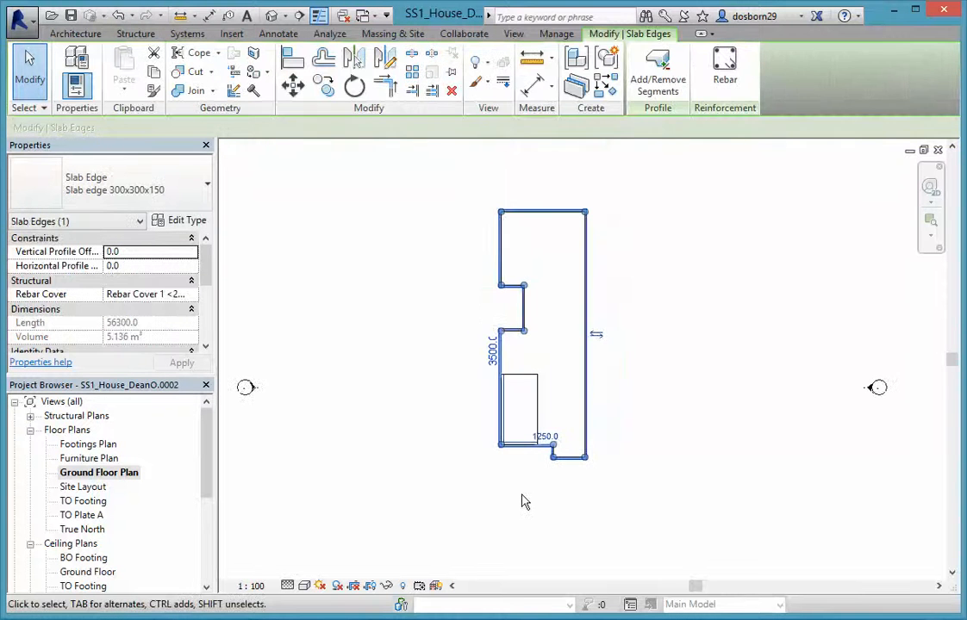
left_click(428, 463)
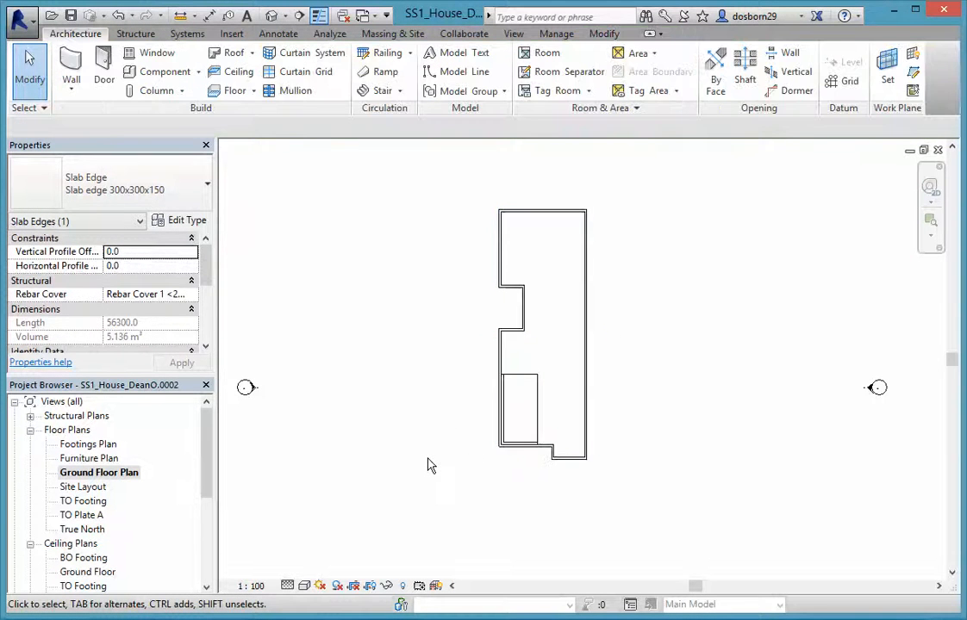
In the 3D view, place a Slab thickener 300x300 50C along the long straight side of the main slab
left_click(271, 15)
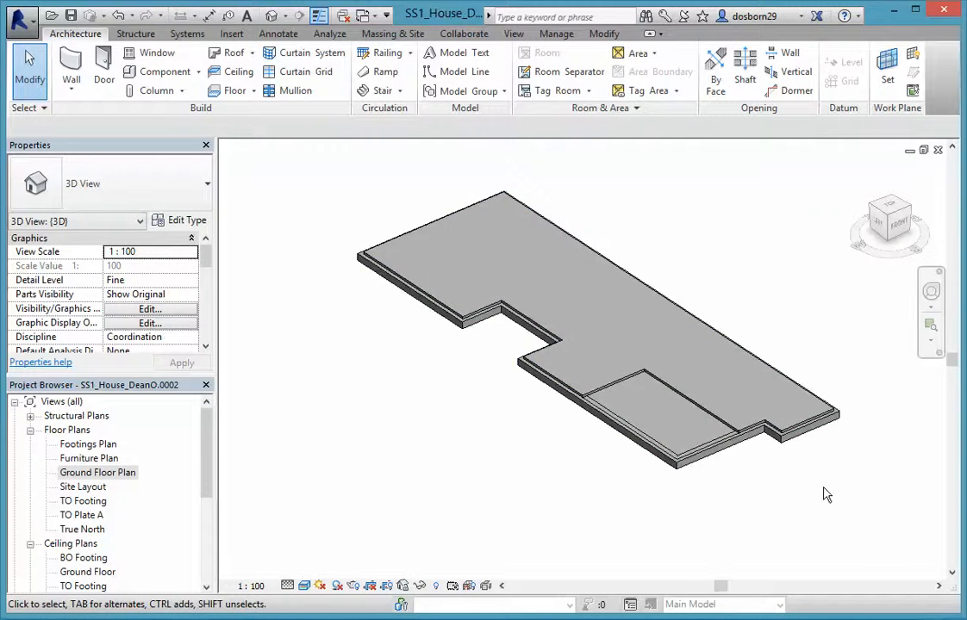
middle_click_drag(823, 495, 696, 467, "shift")
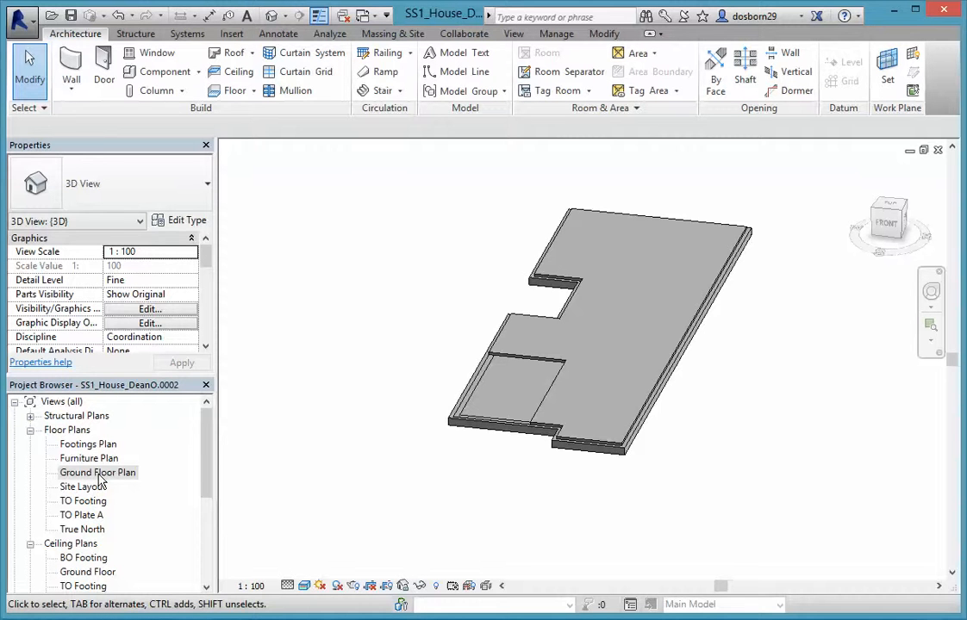
middle_click_drag(699, 473, 583, 463)
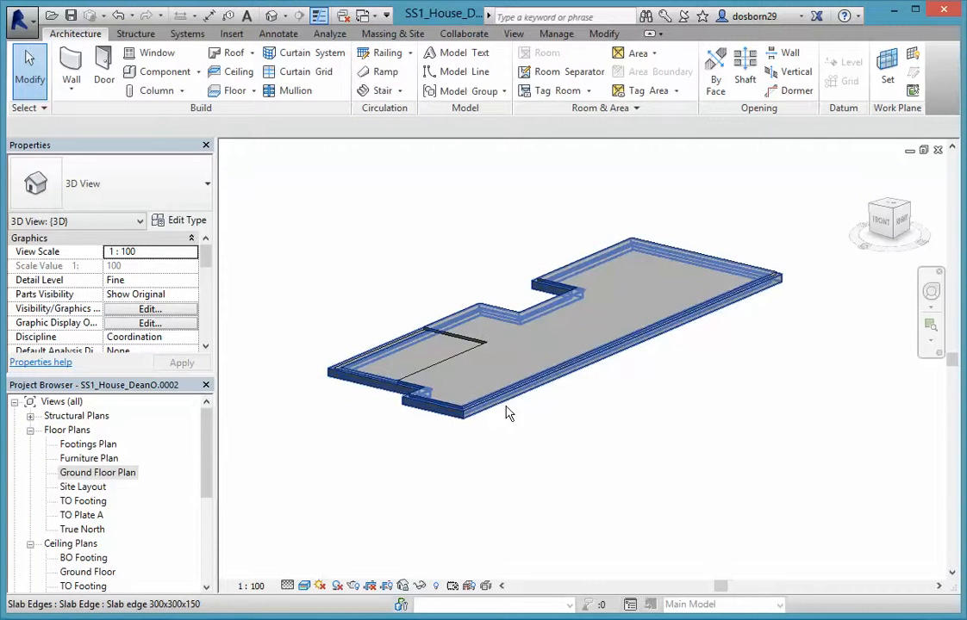
left_click(253, 90)
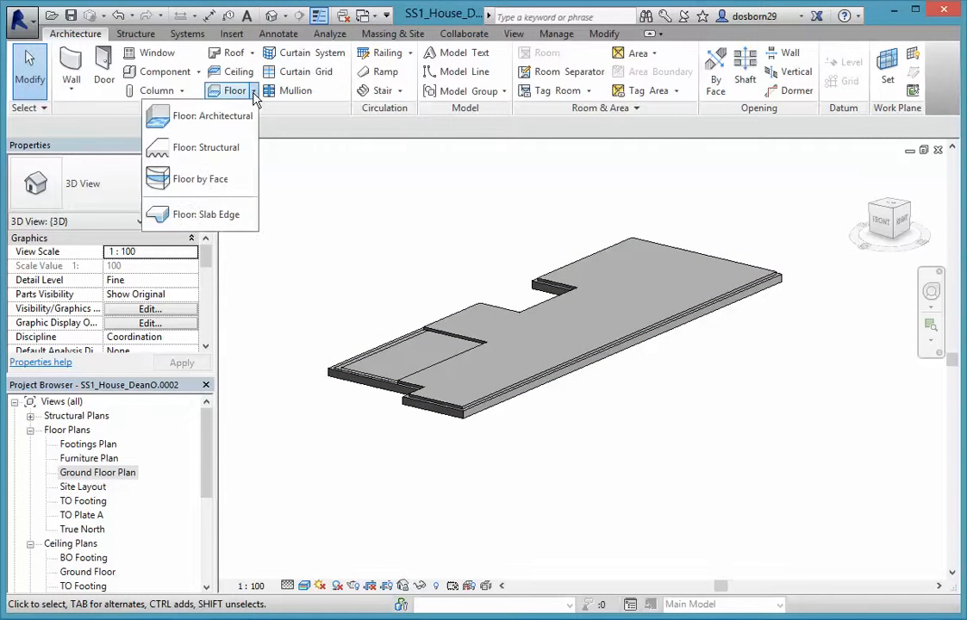
left_click(231, 214)
left_click(205, 197)
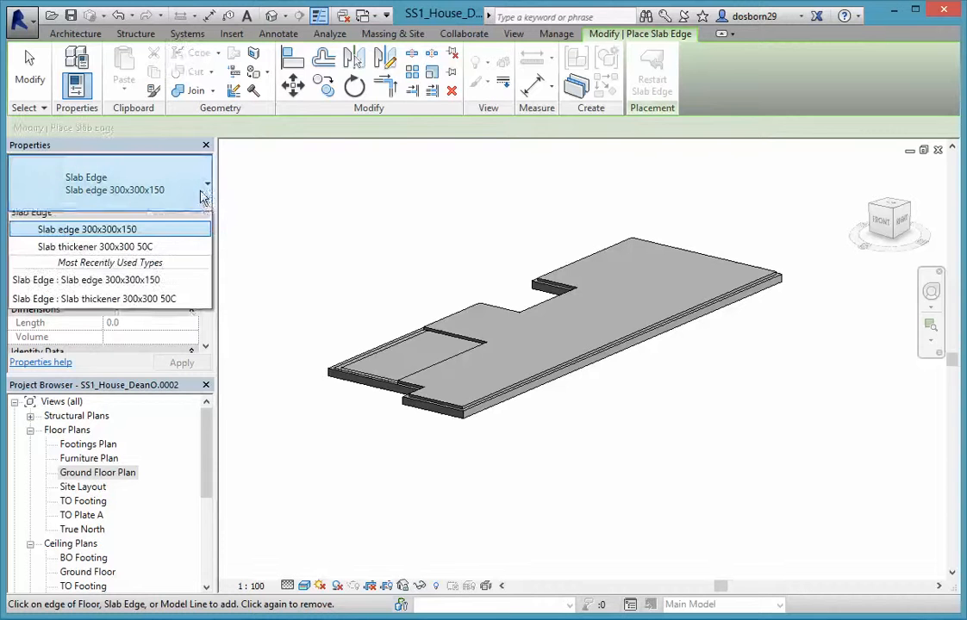
left_click(95, 257)
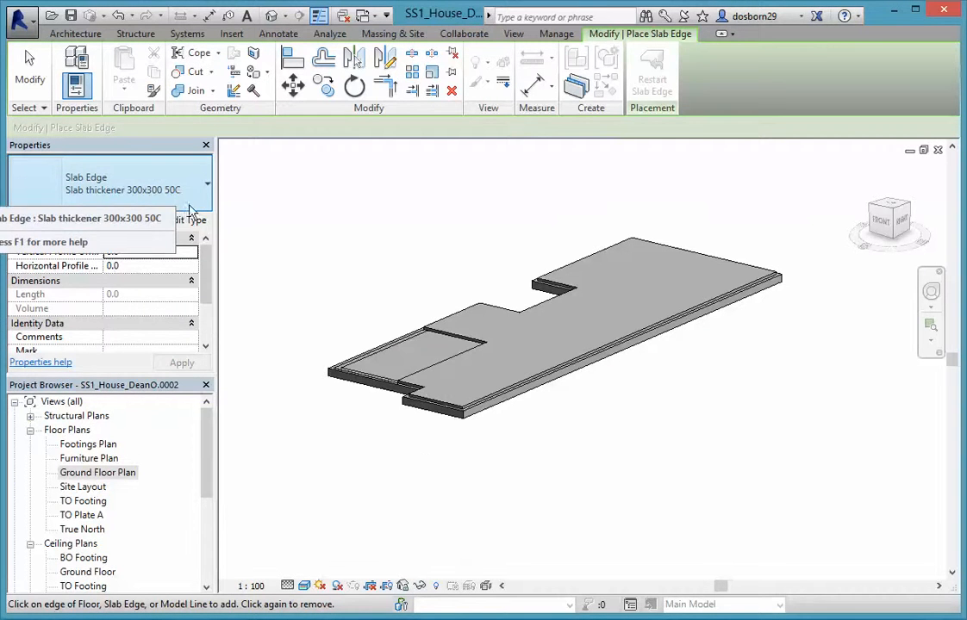
left_click(480, 422)
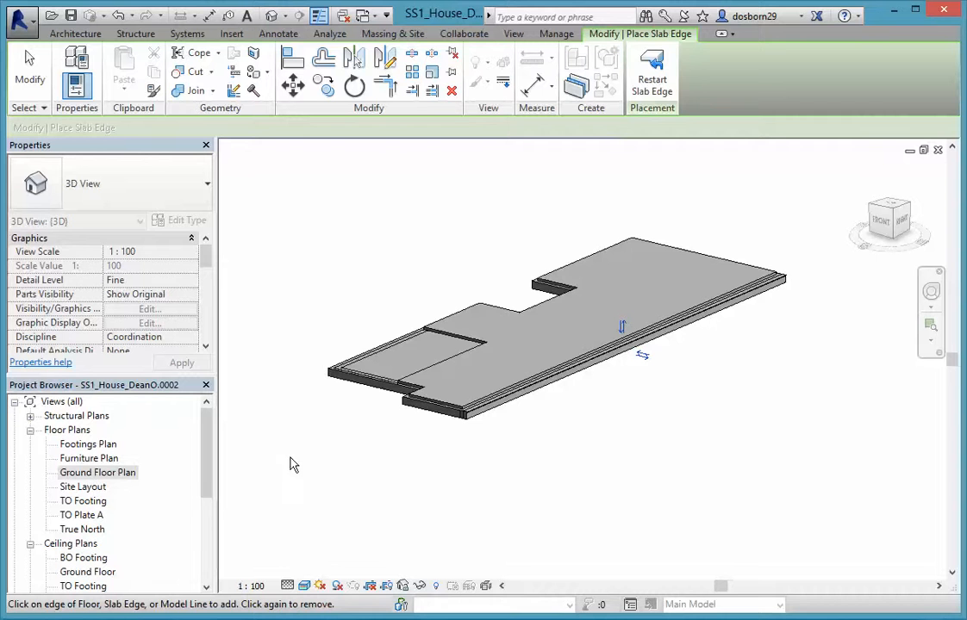
In the Footings Plan, move the slab thickener inward from the long side to a horizontal profile offset of about 2730 mm
double_click(86, 444)
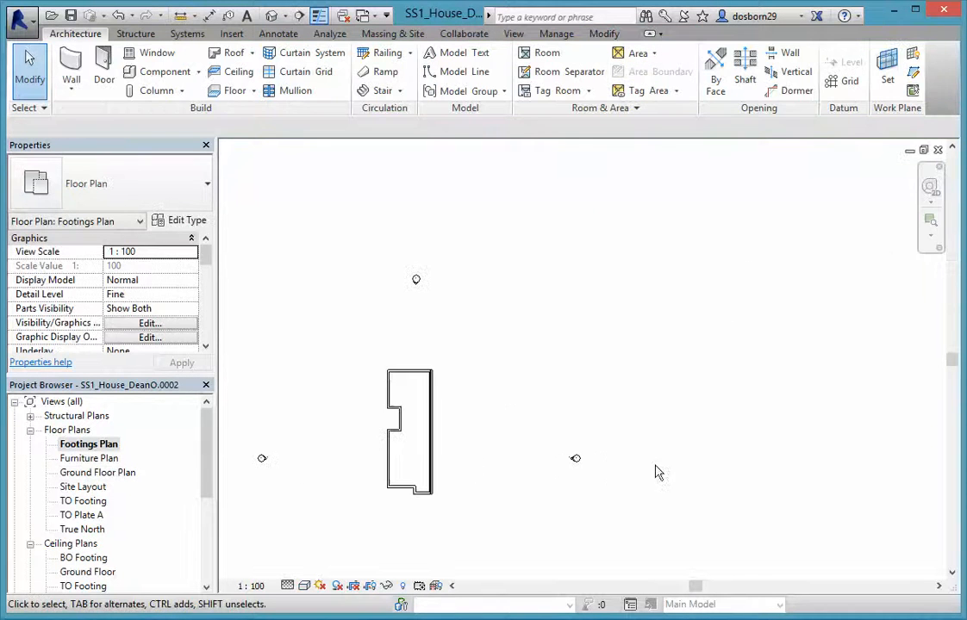
scroll(399, 508, "up", 5)
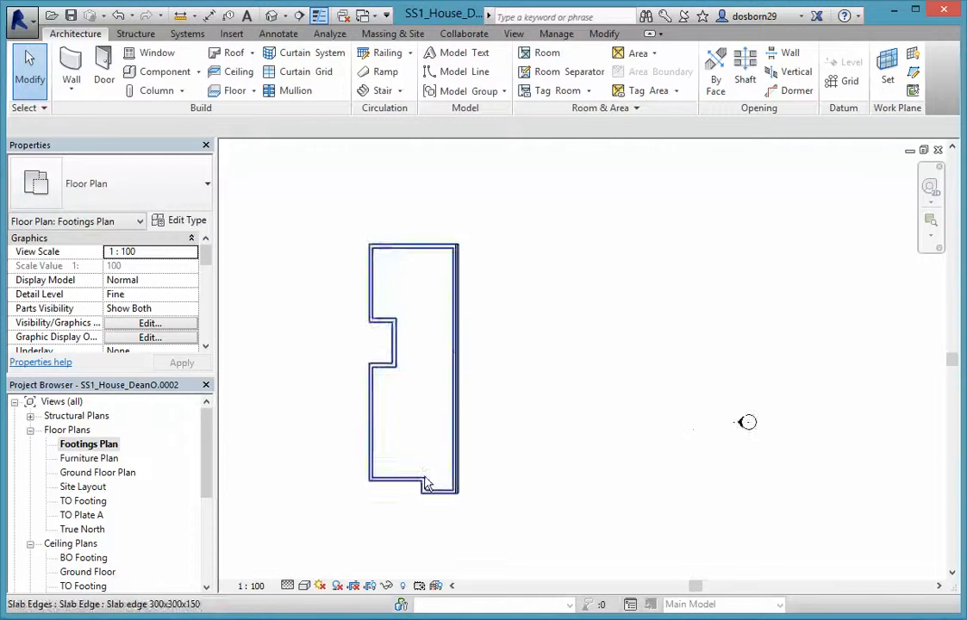
left_click(479, 461)
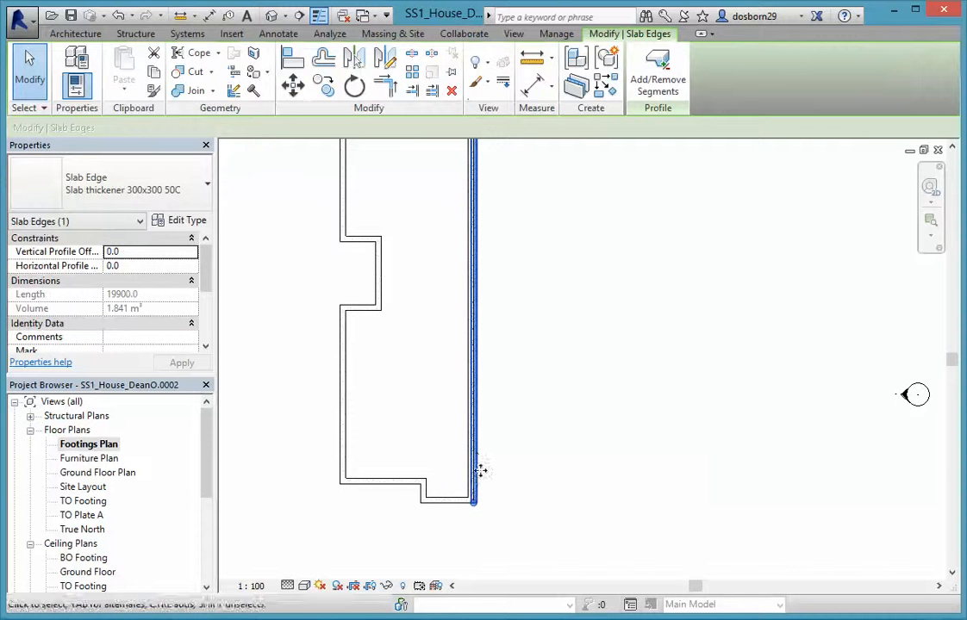
left_click_drag(467, 455, 422, 454)
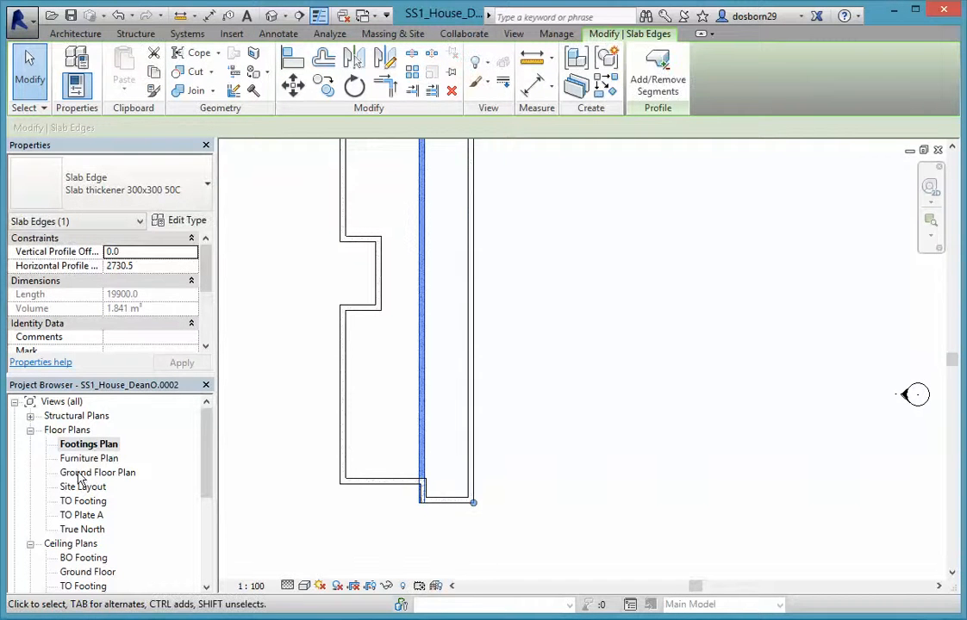
In the Ground Floor Plan, shift the thickener over the smaller slab's inner long edge, at a horizontal profile offset of about 3887 mm
double_click(121, 473)
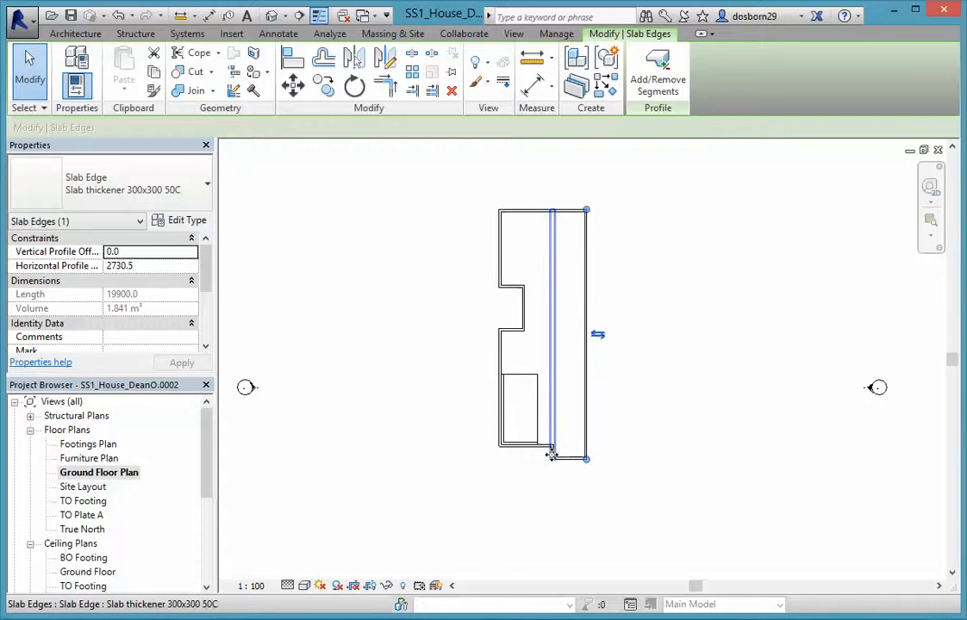
left_click_drag(551, 443, 552, 449)
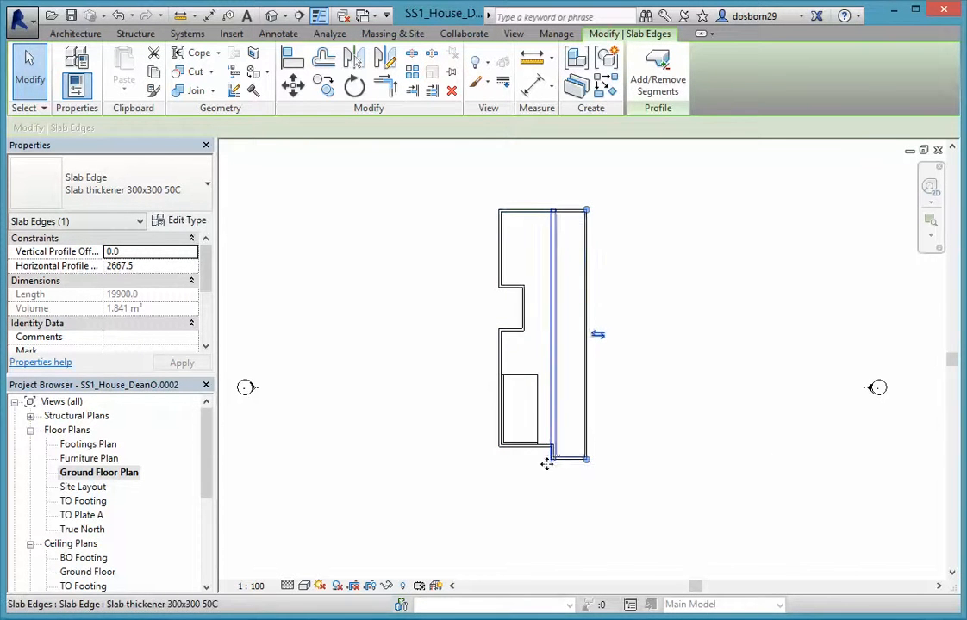
scroll(548, 460, "up", 3)
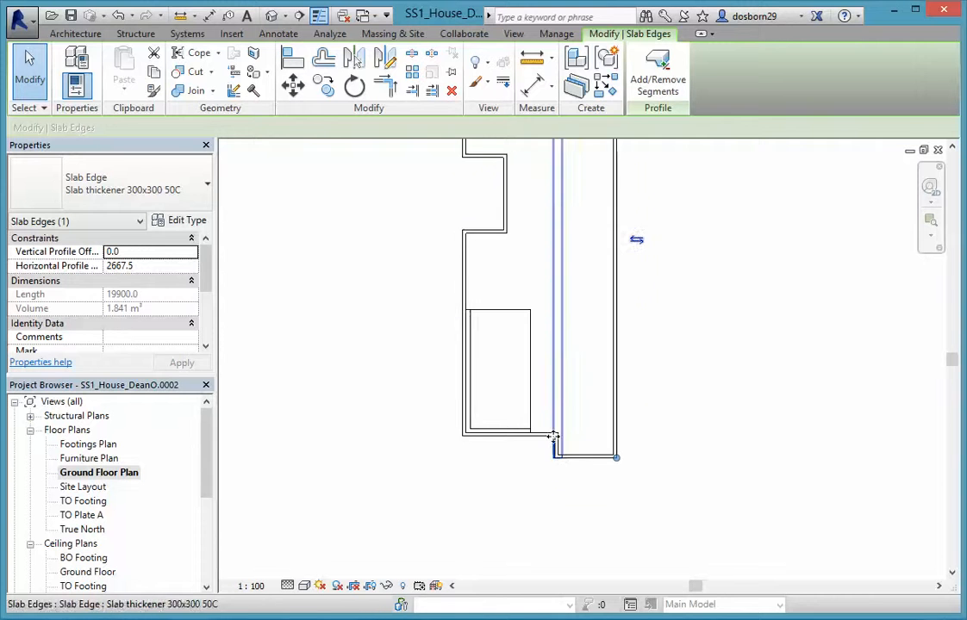
left_click_drag(554, 437, 527, 440)
scroll(536, 475, "up", 4)
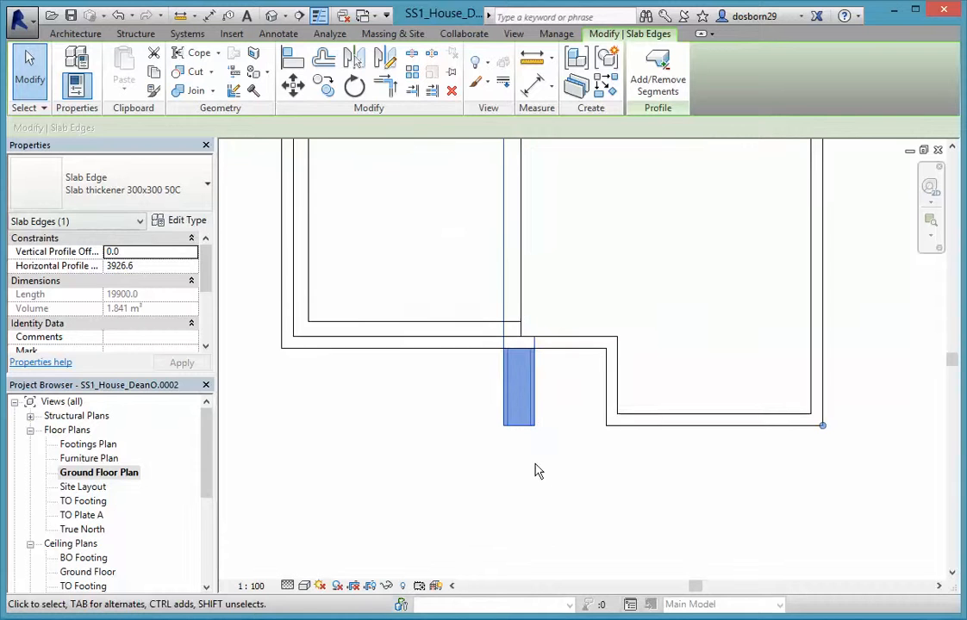
key("Right")
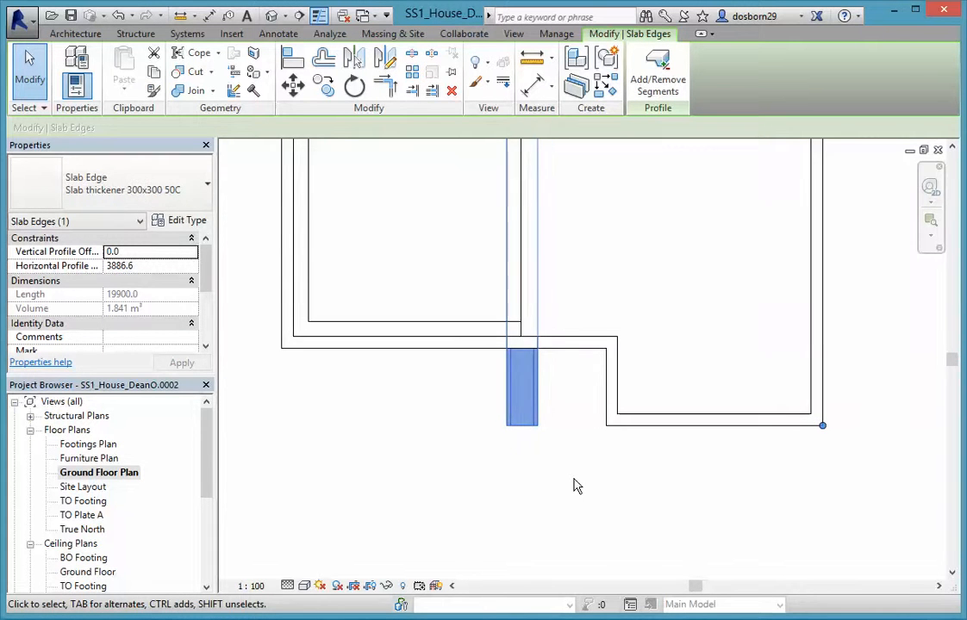
Pull both ends of the thickener back to finish within the perimeter slab edges, for a length of about 18500 mm
scroll(577, 487, "down", 1)
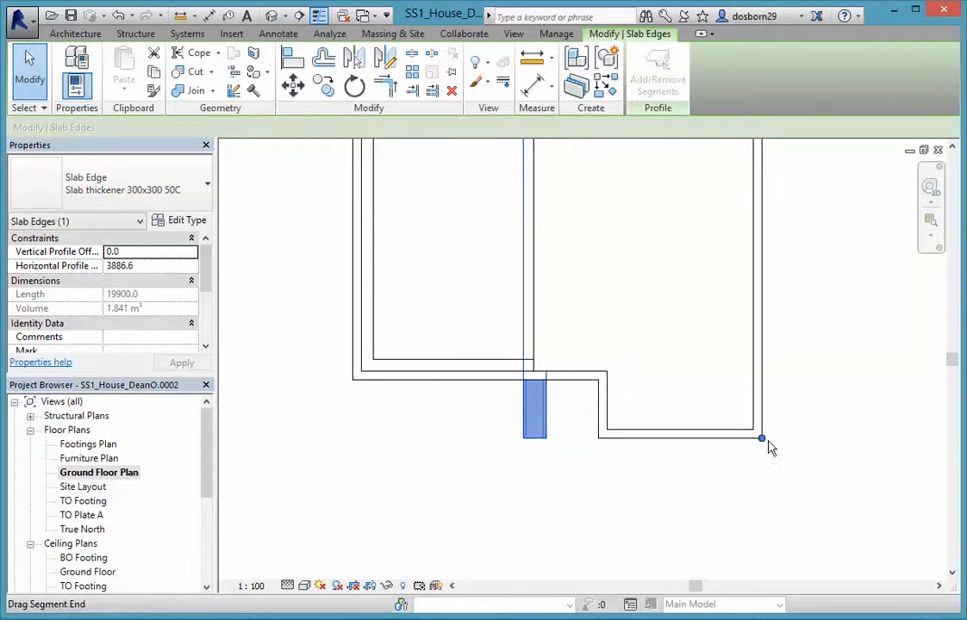
left_click_drag(762, 440, 759, 368)
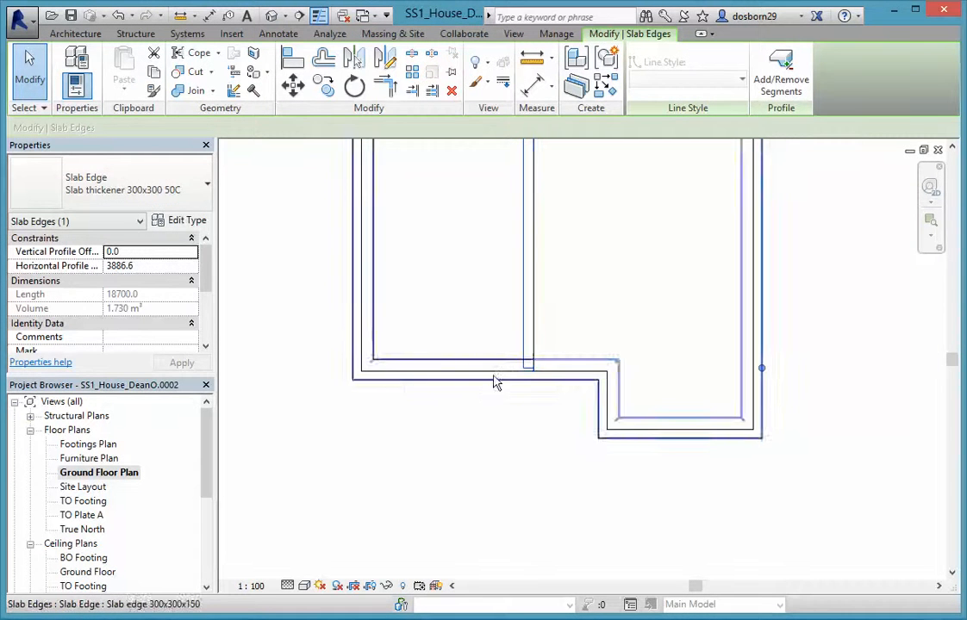
scroll(728, 407, "down", 4)
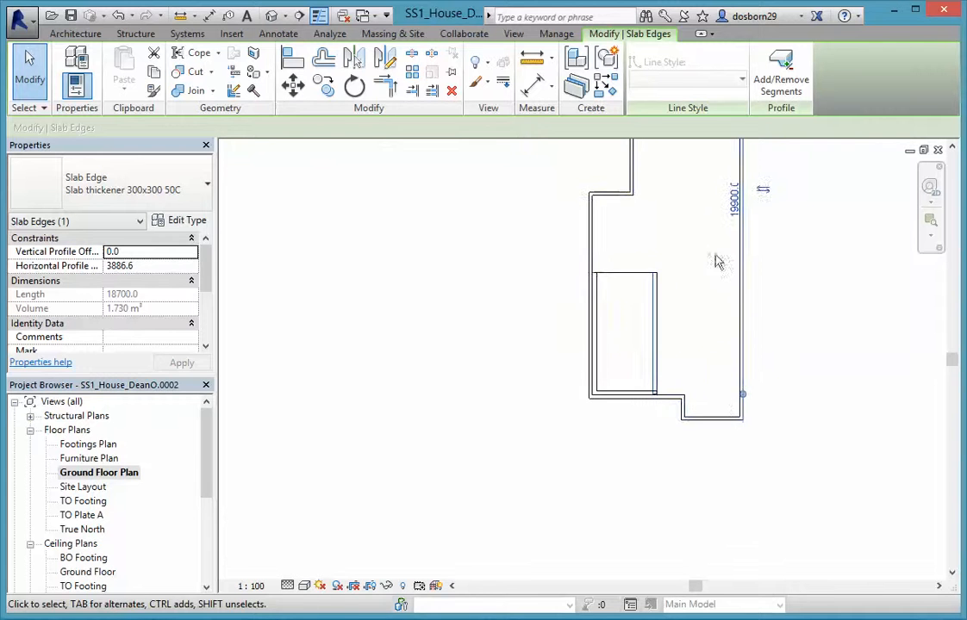
middle_click_drag(715, 261, 658, 479)
scroll(655, 284, "up", 2)
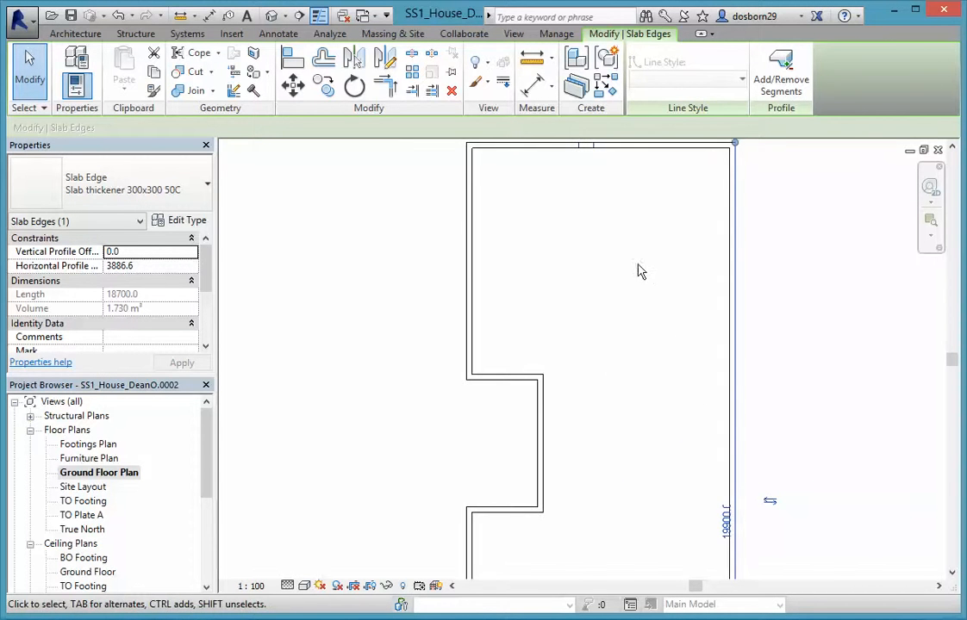
middle_click_drag(638, 269, 600, 332)
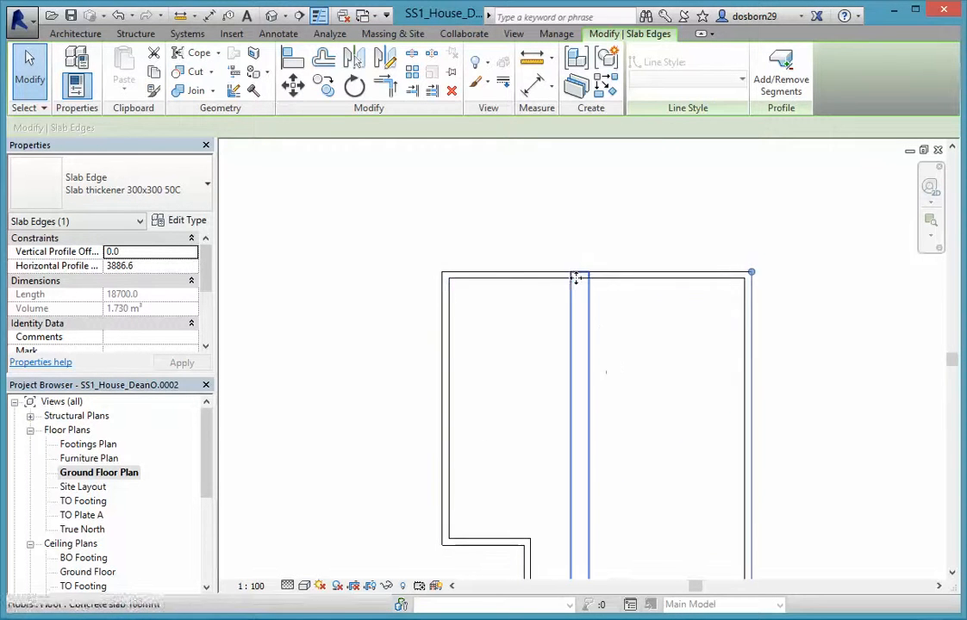
left_click_drag(752, 275, 752, 281)
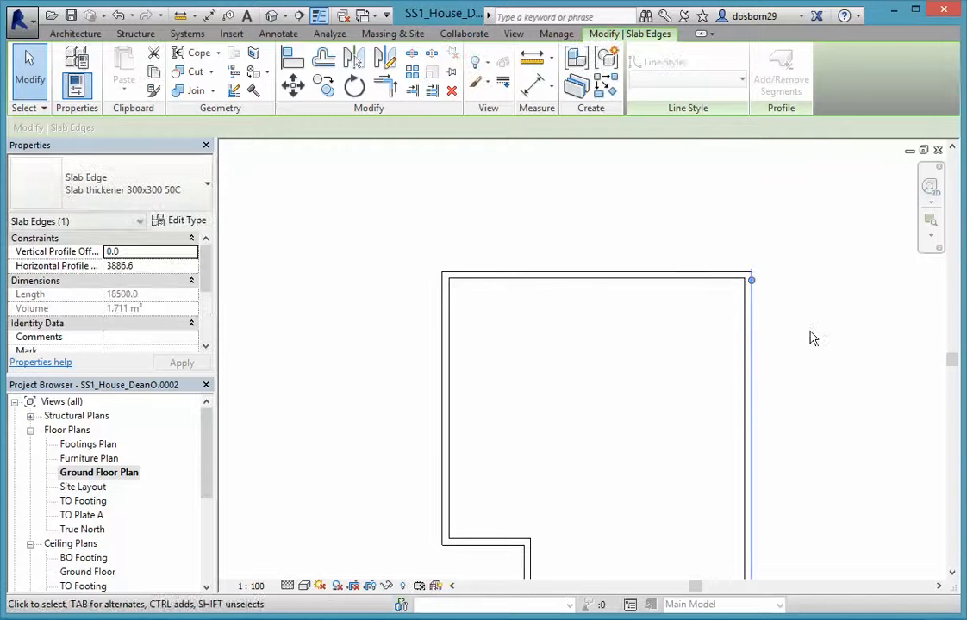
In the Footings Plan, join the internal thickener's geometry with the perimeter slab edge
double_click(88, 444)
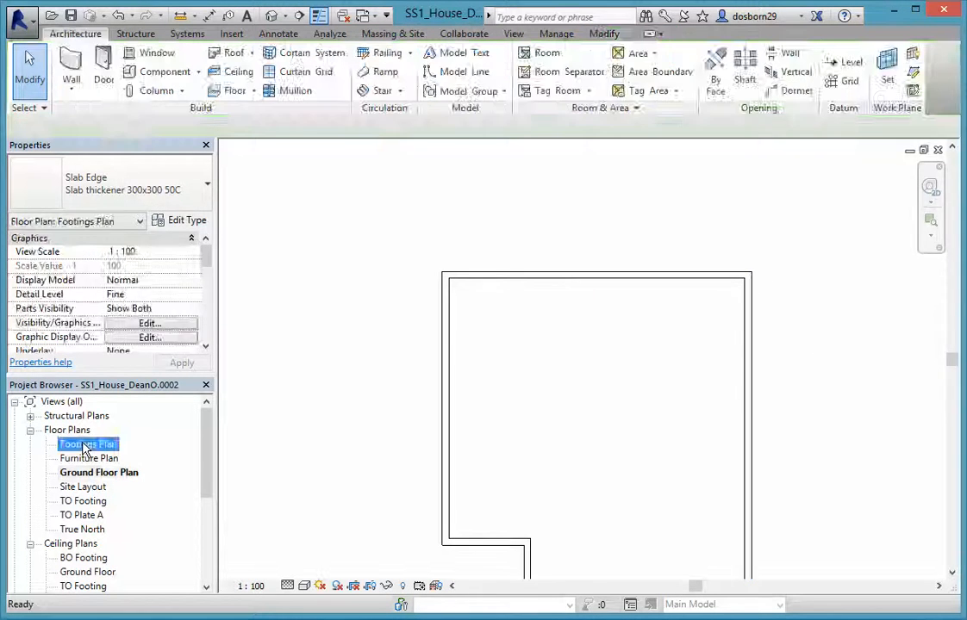
left_click(250, 506)
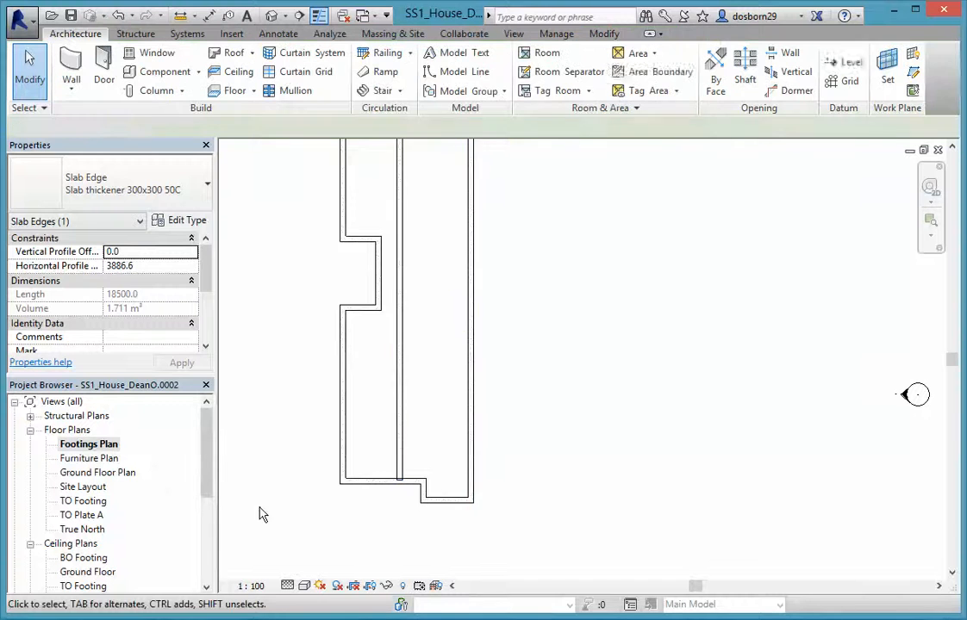
scroll(315, 498, "down", 2)
middle_click_drag(295, 411, 399, 458)
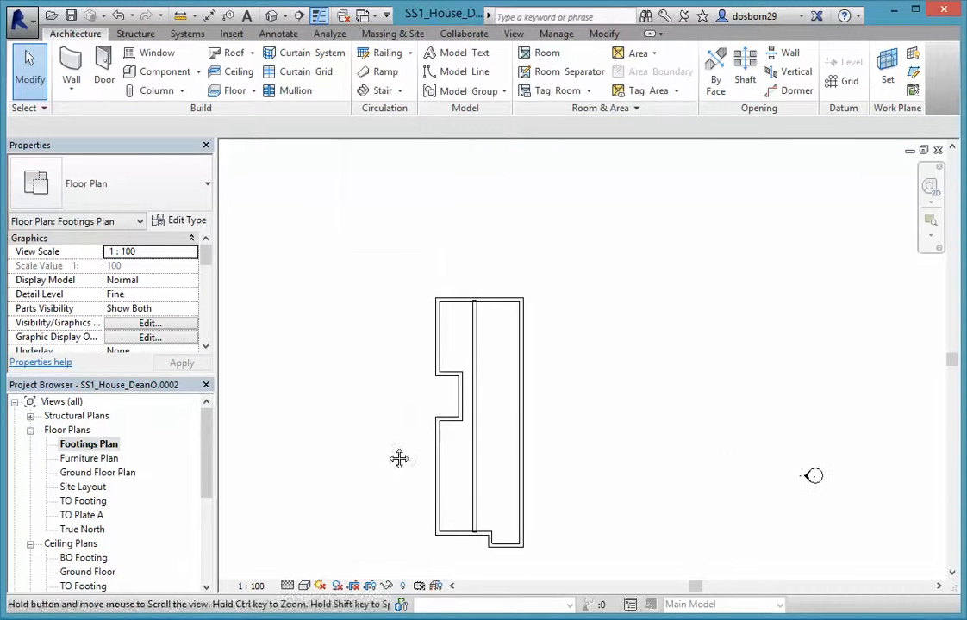
scroll(390, 446, "up", 1)
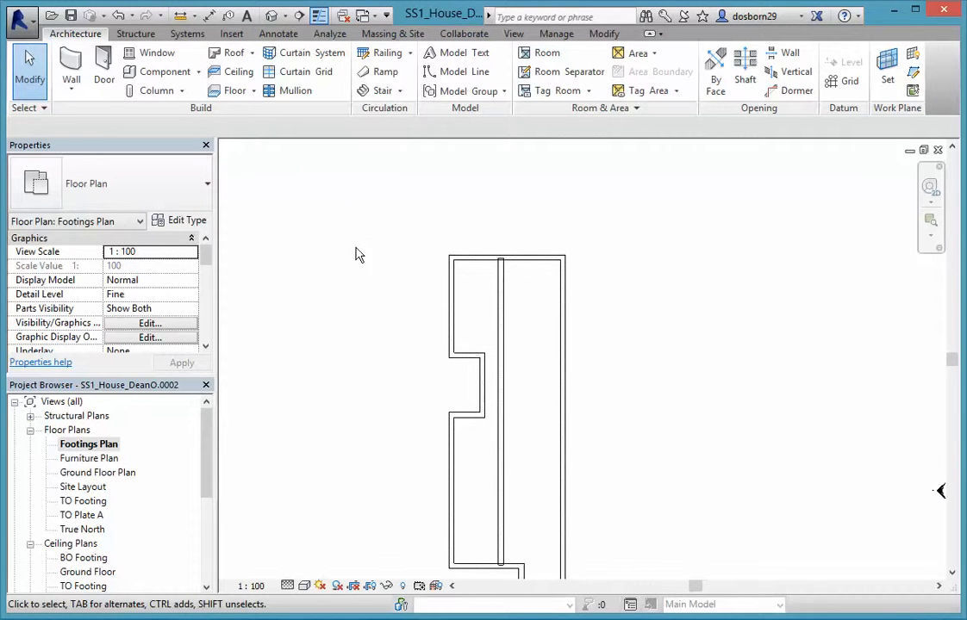
left_click(503, 338)
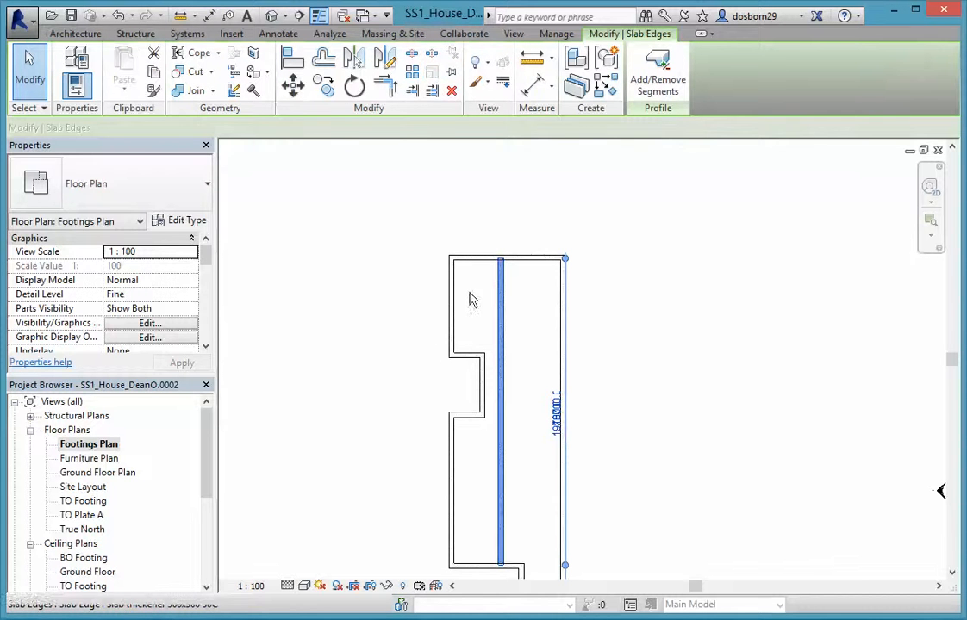
left_click(193, 90)
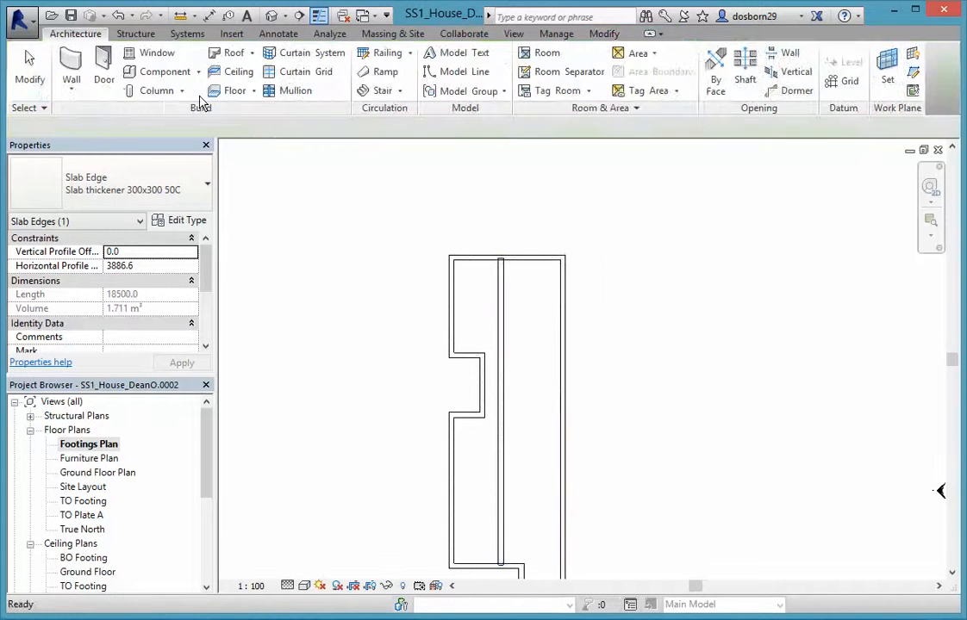
left_click(506, 303)
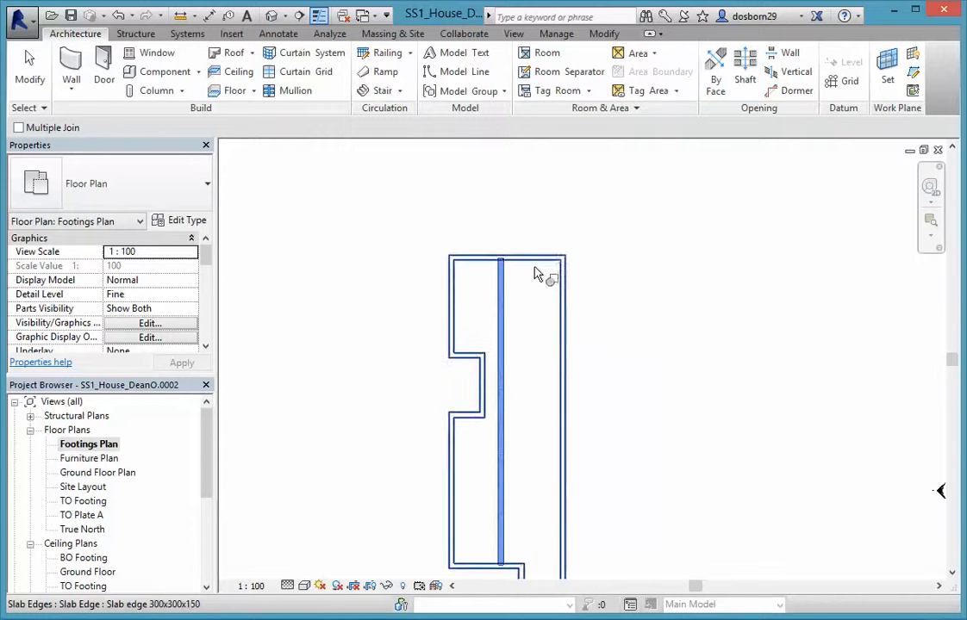
left_click(535, 269)
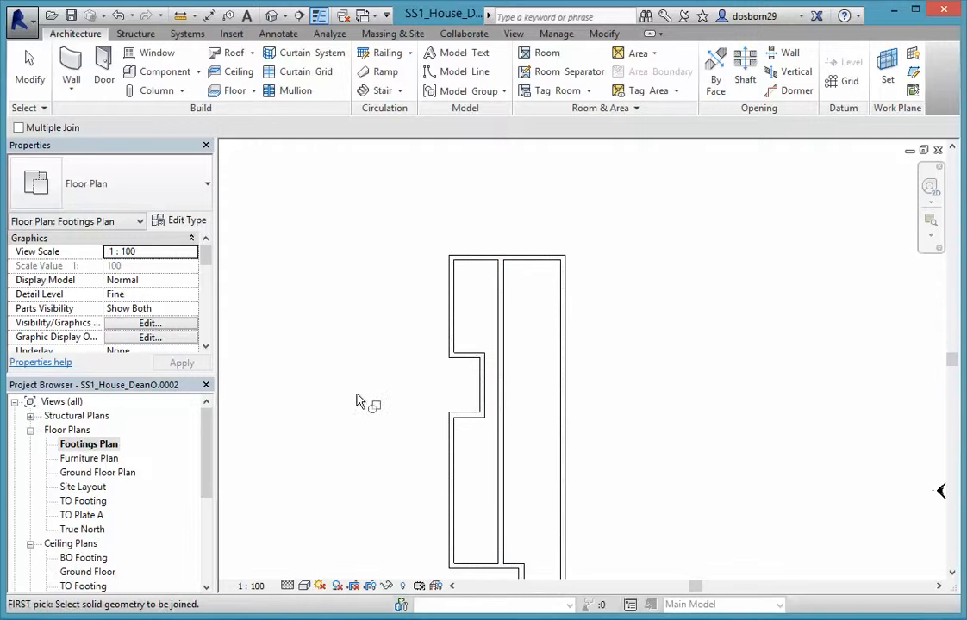
In the 3D view, place a Slab thickener 300x300 50C along the straight short back edge of the main slab
left_click(99, 477)
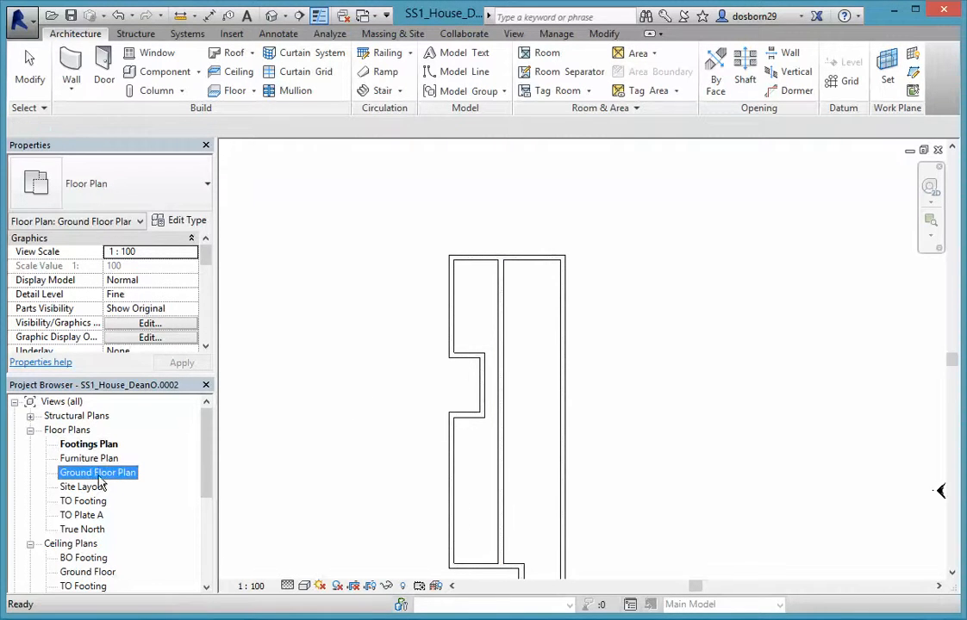
left_click(272, 16)
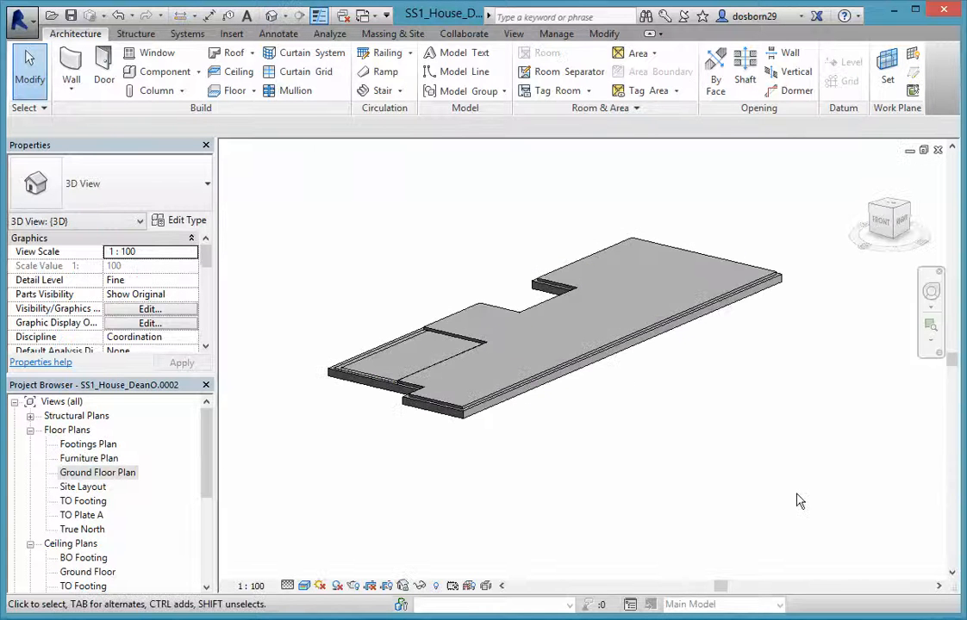
middle_click_drag(801, 491, 603, 465, "shift")
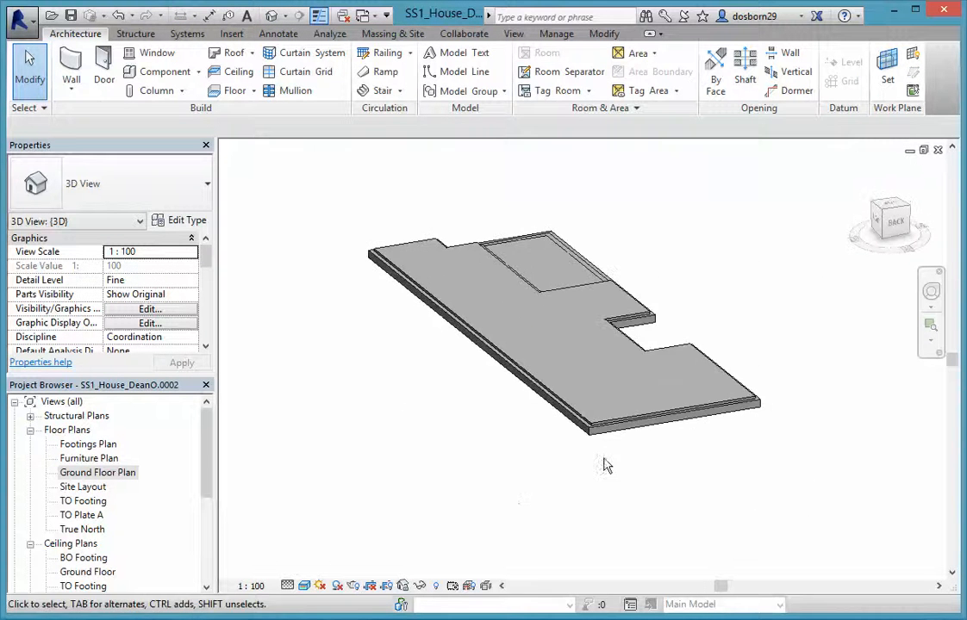
left_click(253, 91)
left_click(203, 215)
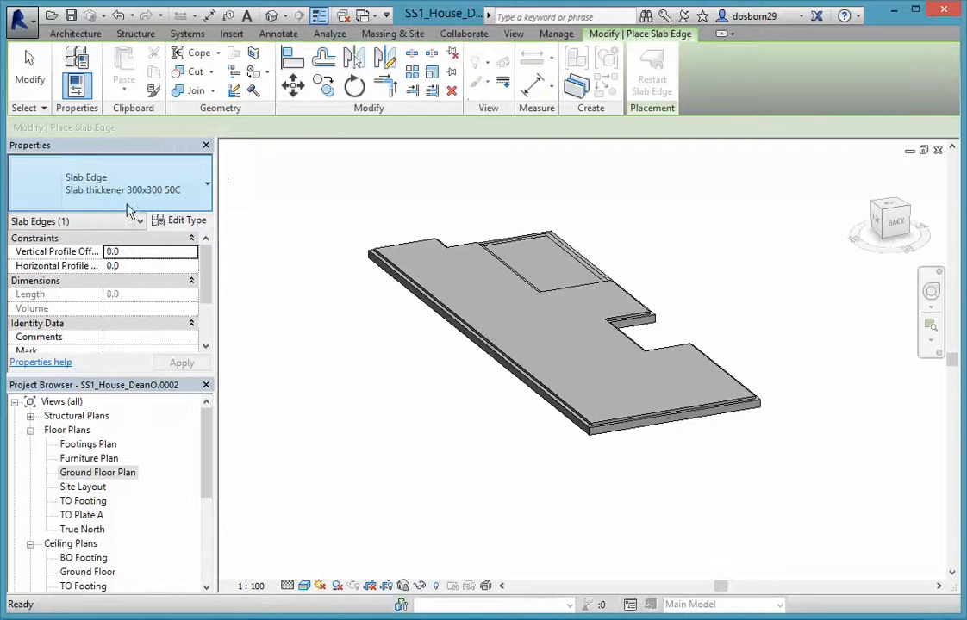
left_click(621, 436)
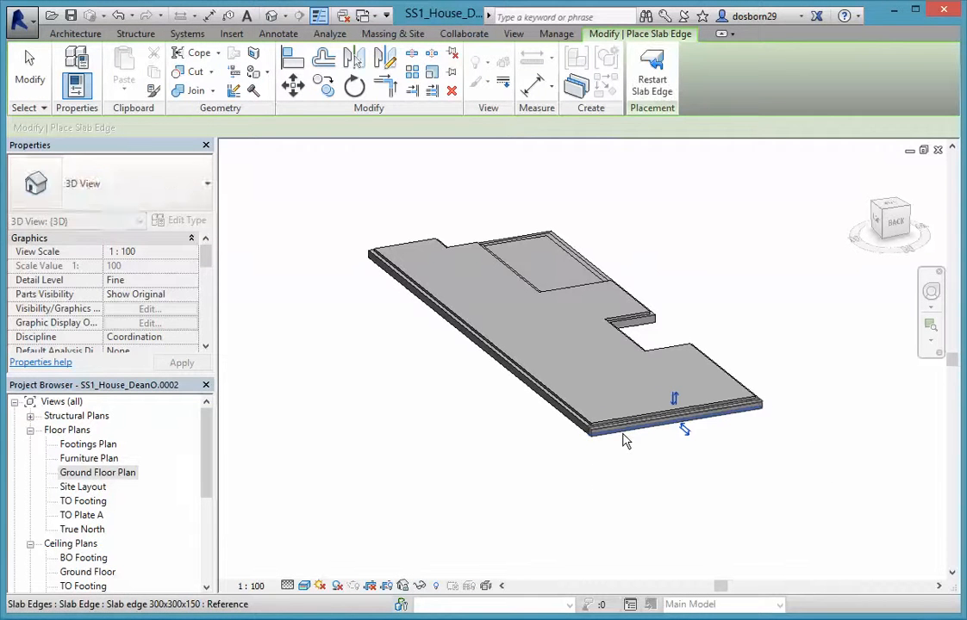
In the Ground Floor Plan, move the new thickener over the smaller slab's edge nearest the recess, at a horizontal profile offset of about 13153 mm
double_click(85, 476)
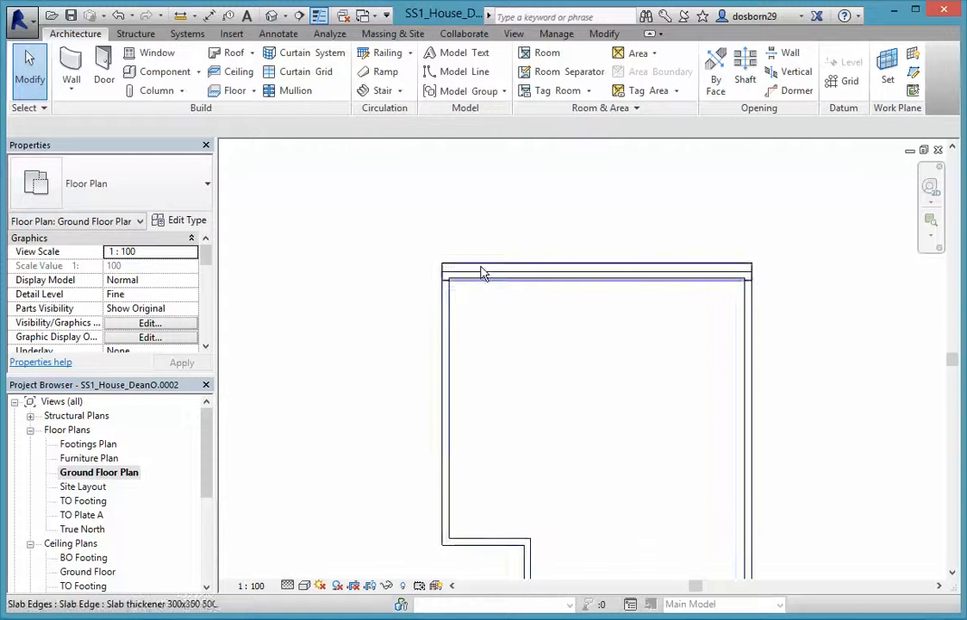
left_click(481, 268)
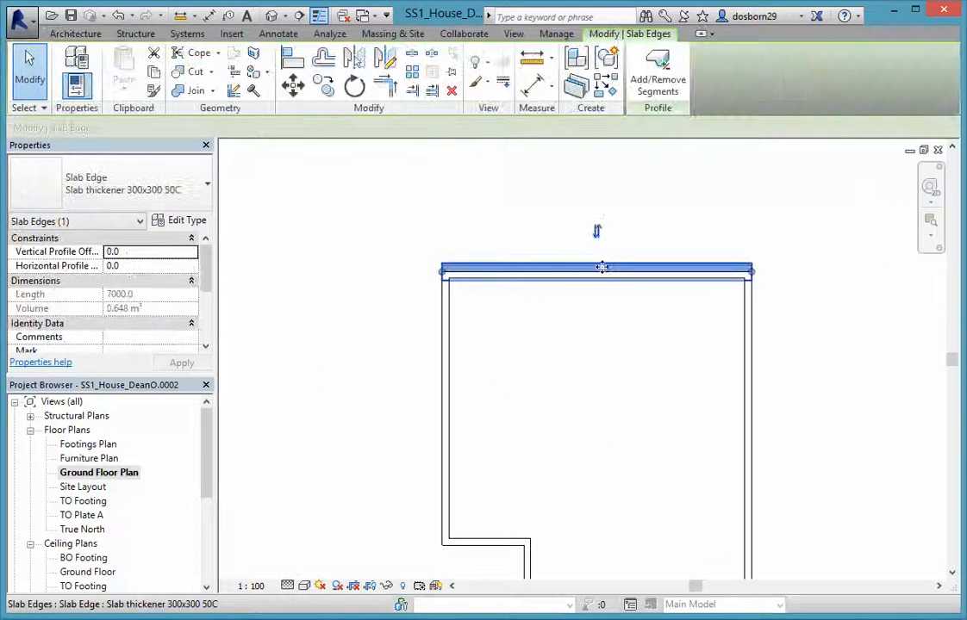
scroll(630, 312, "down", 3)
scroll(629, 311, "down", 2)
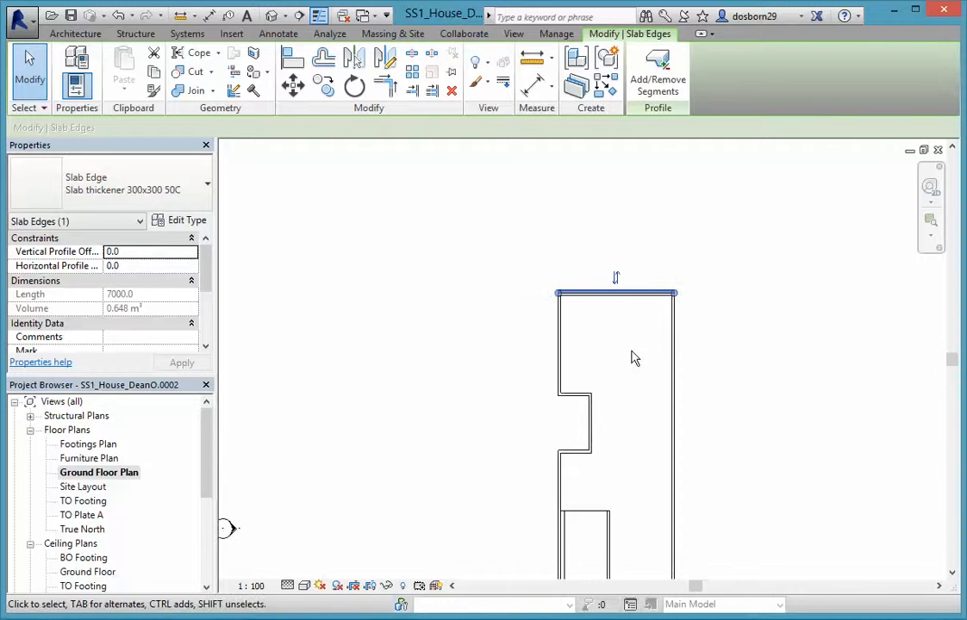
middle_click_drag(632, 355, 640, 290)
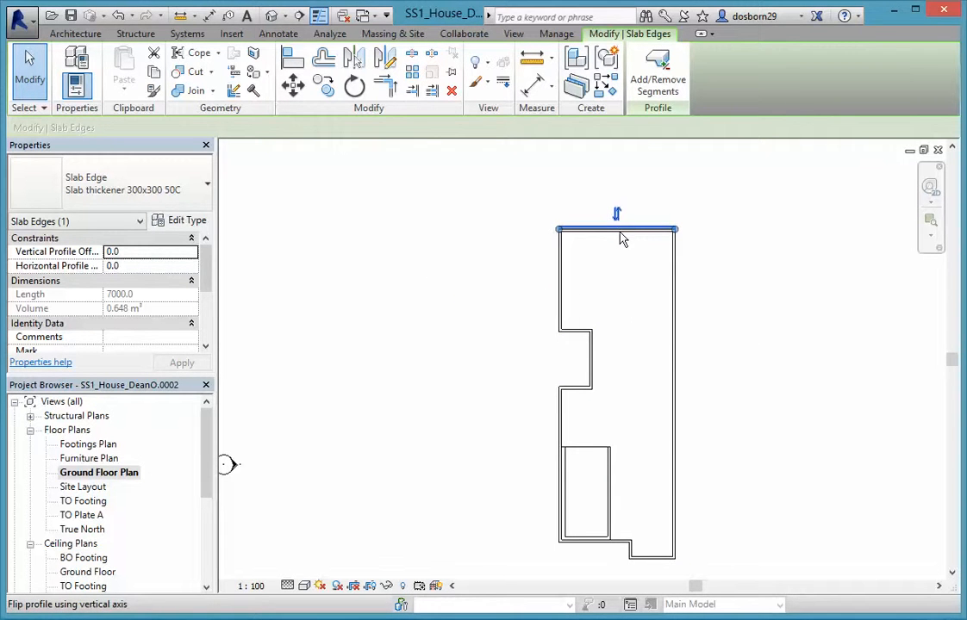
left_click_drag(626, 230, 639, 449)
scroll(617, 460, "up", 5)
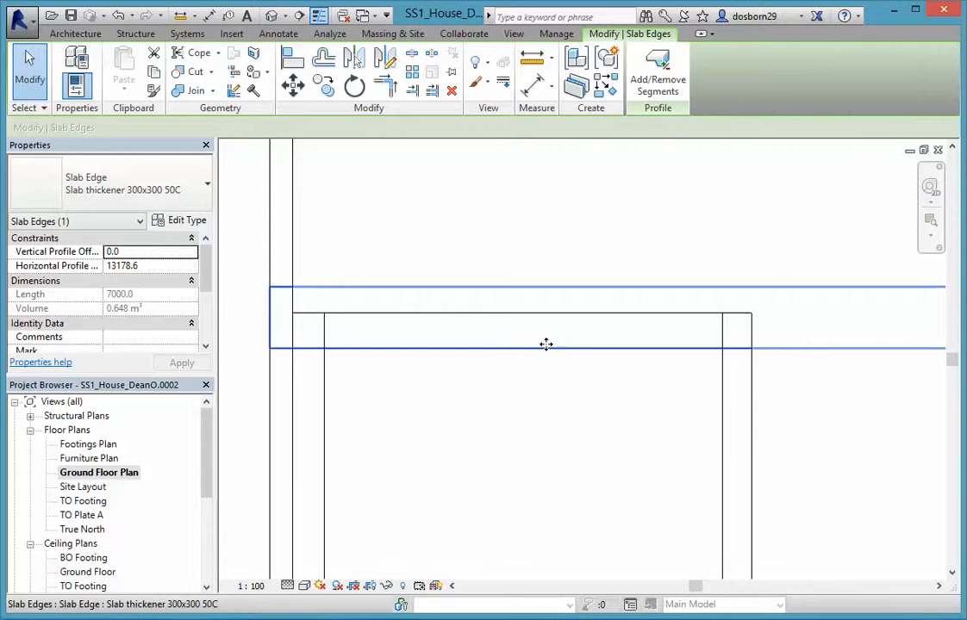
left_click_drag(546, 335, 544, 345)
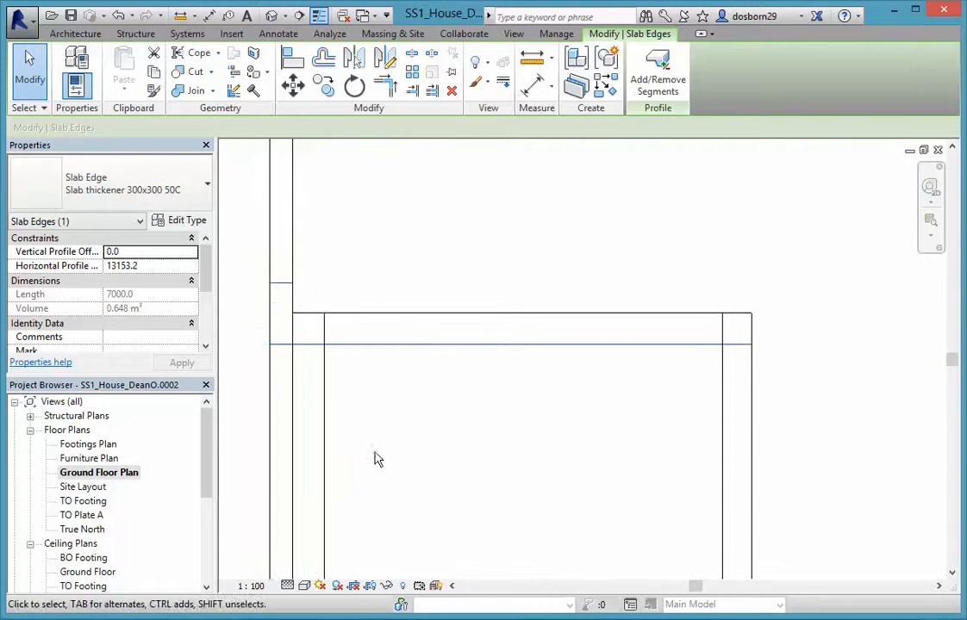
scroll(376, 459, "down", 3)
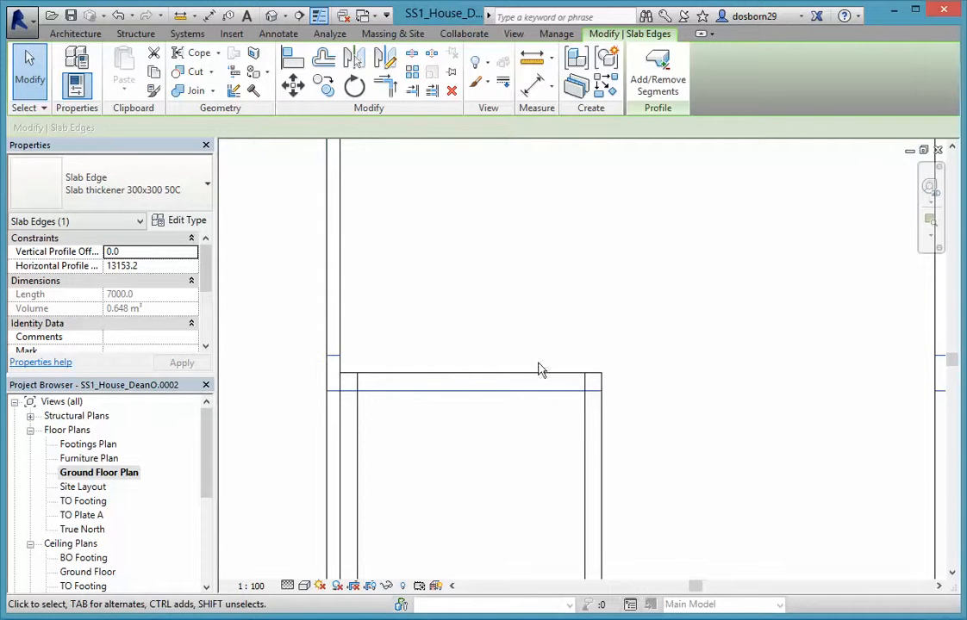
Pull both ends of the thickener back to finish within the perimeter slab edges, for a length of about 6700 mm
scroll(459, 507, "down", 1)
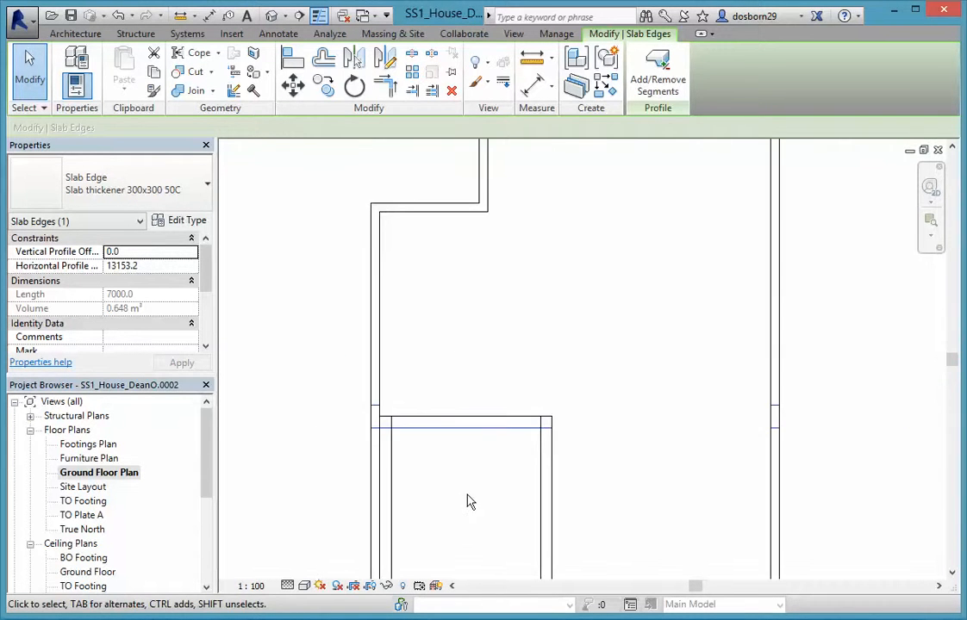
scroll(435, 416, "down", 4)
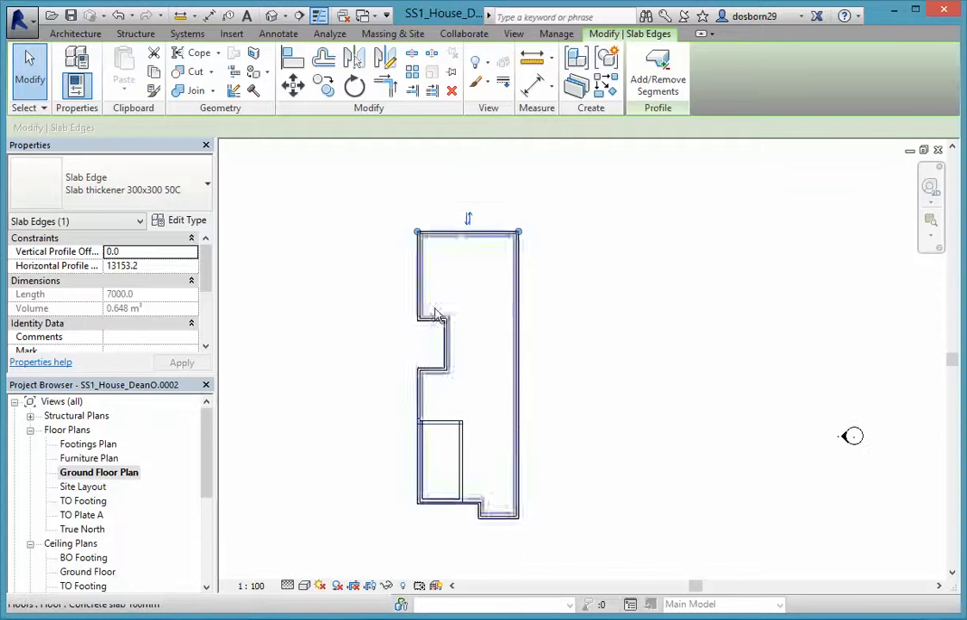
scroll(431, 291, "up", 1)
left_click_drag(412, 207, 414, 207)
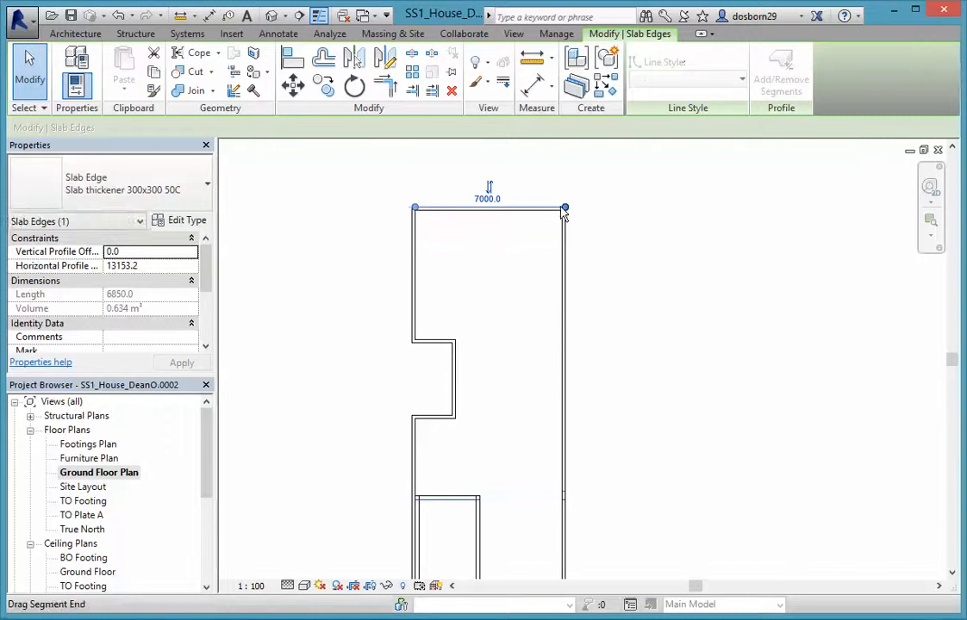
left_click_drag(565, 208, 562, 209)
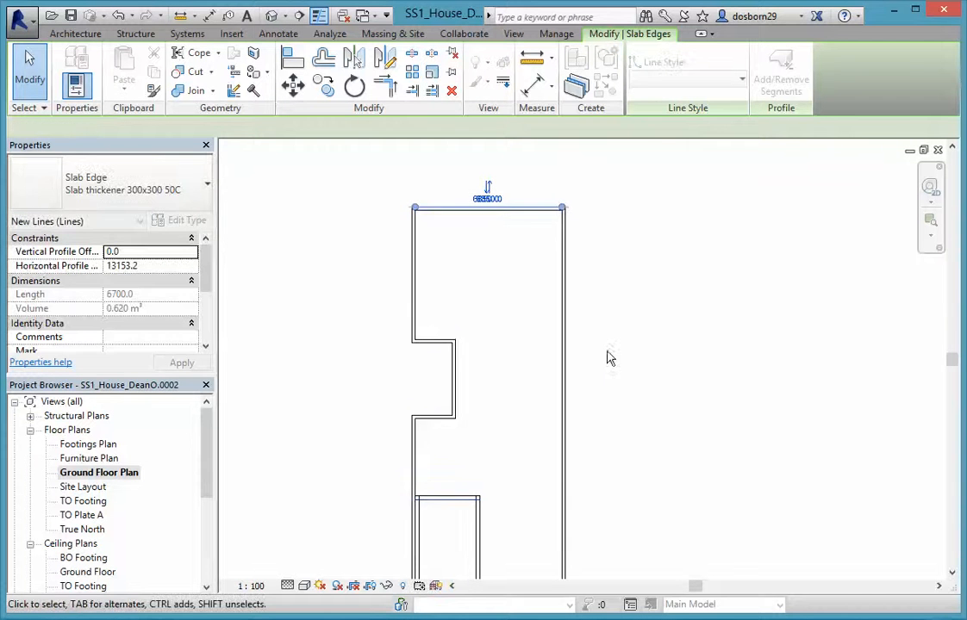
scroll(613, 359, "down", 2)
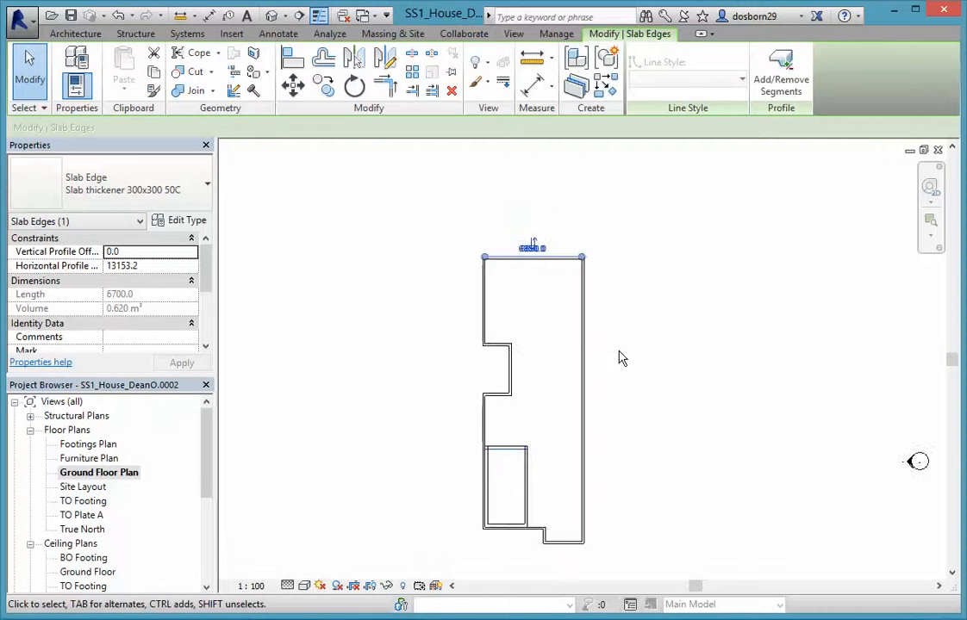
In the Footings Plan, join the crosswise thickener's geometry with the perimeter slab edge and with the long internal thickener
double_click(88, 444)
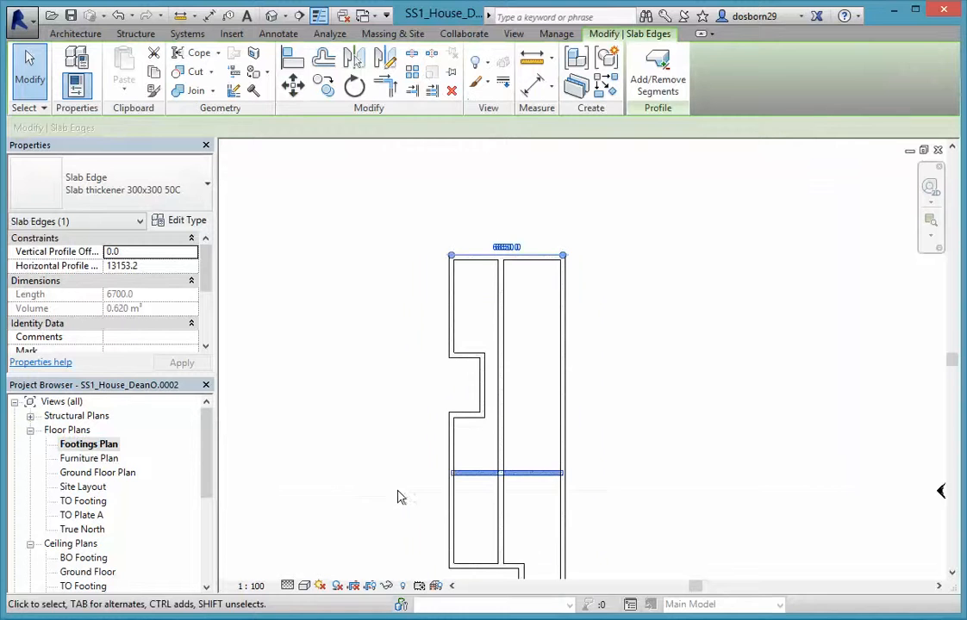
middle_click_drag(399, 497, 406, 428)
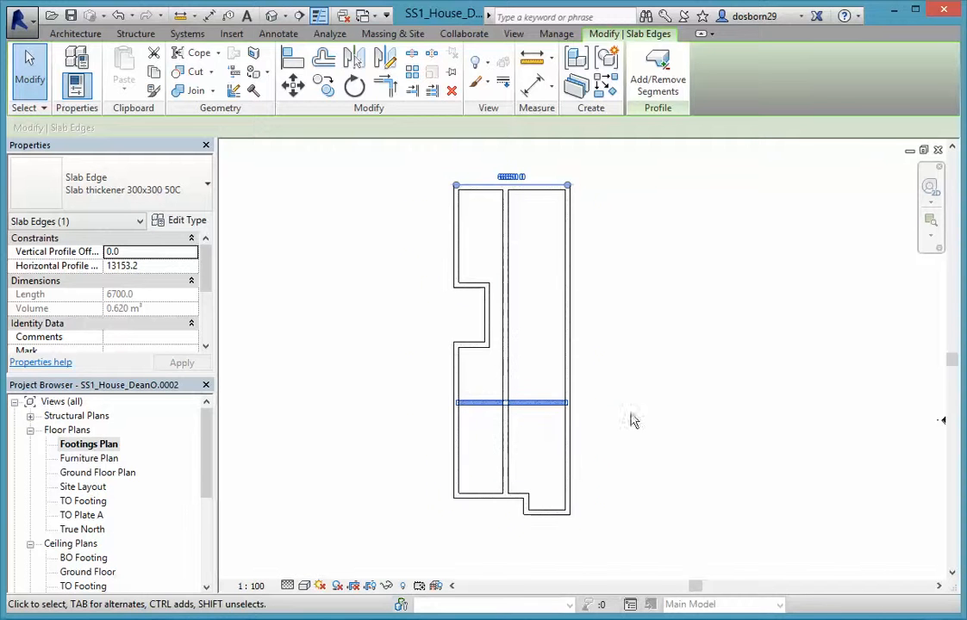
left_click(186, 90)
left_click(542, 413)
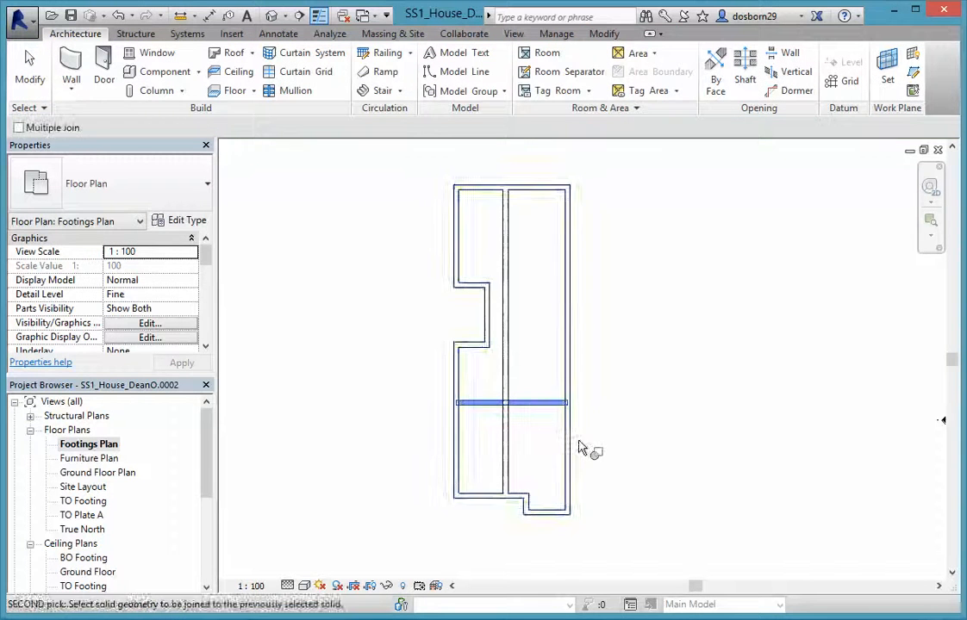
left_click(572, 447)
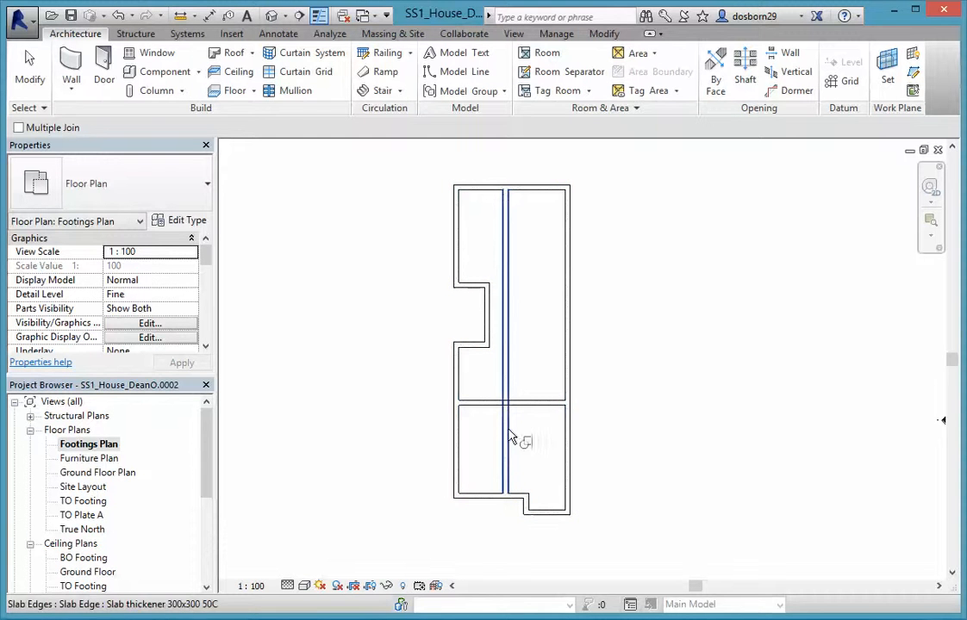
left_click(529, 416)
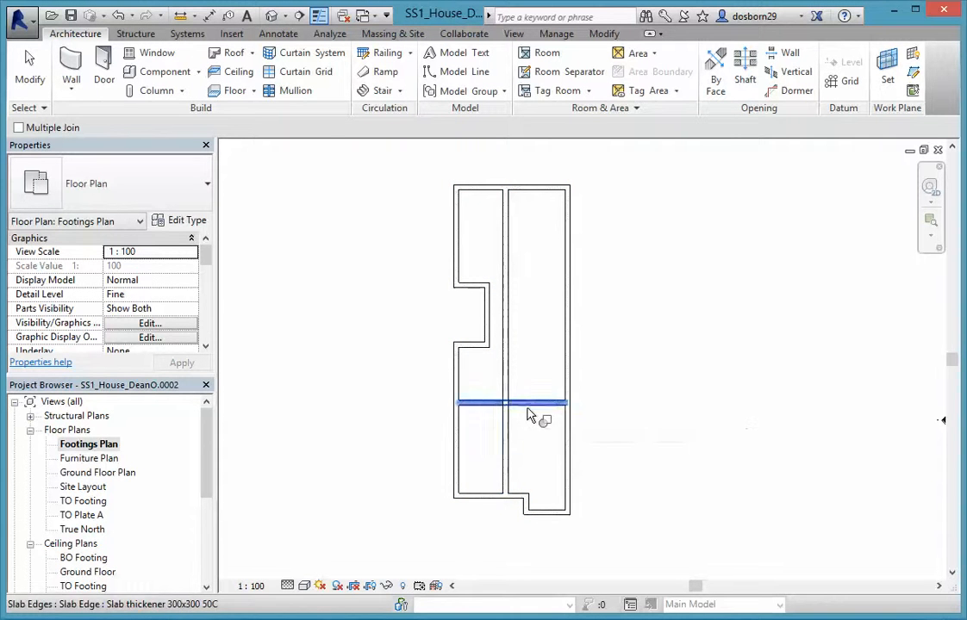
left_click(510, 440)
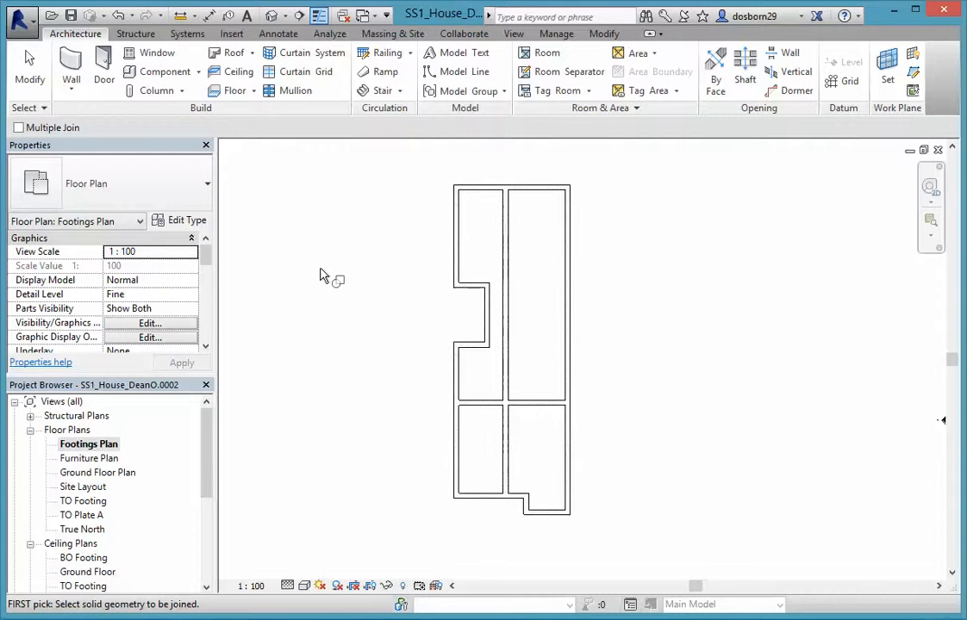
In the 3D view, place another Slab thickener 300x300 50C along the straight short back edge of the main slab
left_click(271, 17)
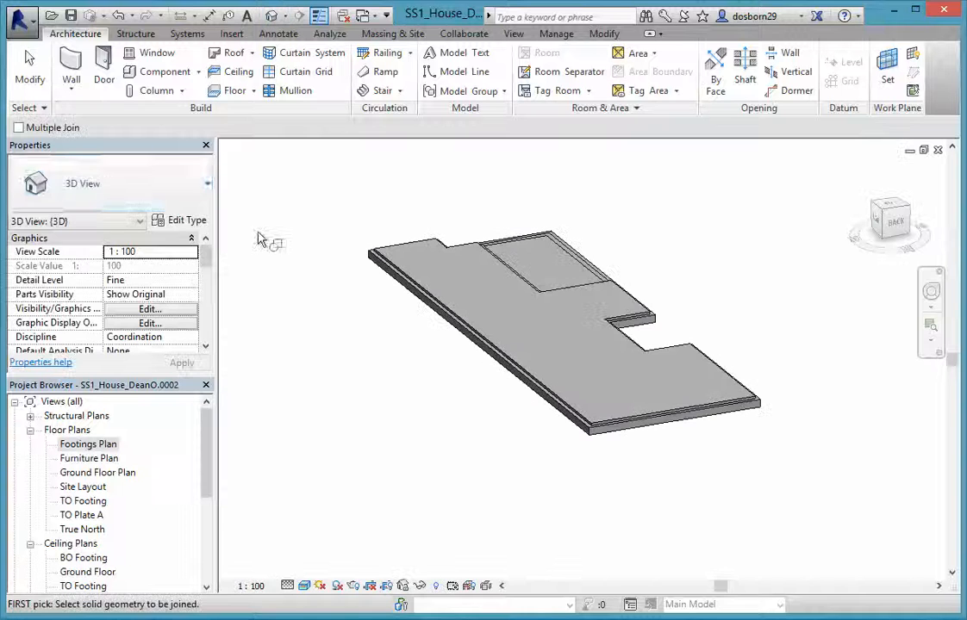
left_click(252, 91)
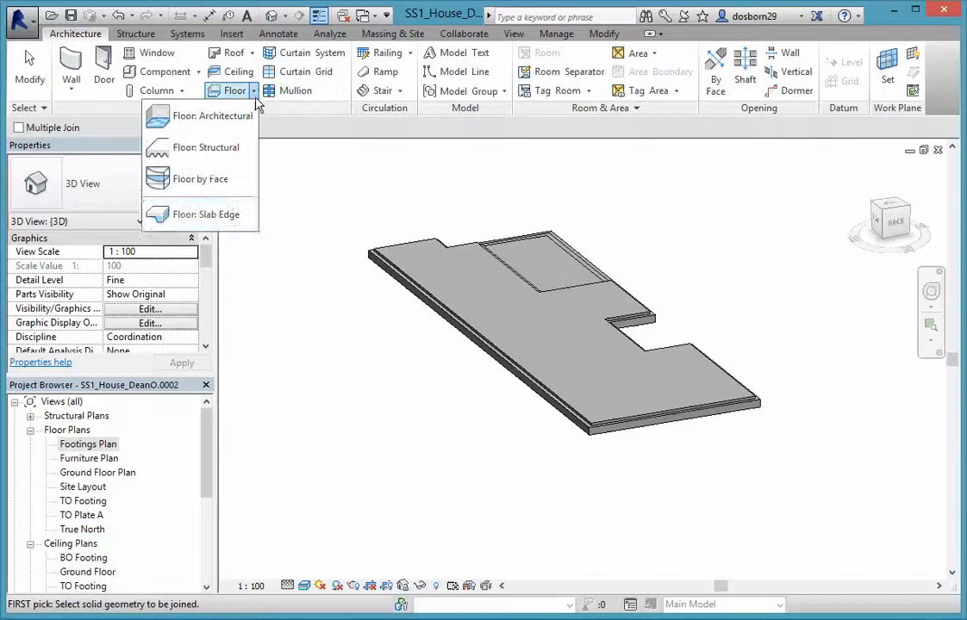
left_click(218, 227)
left_click(121, 188)
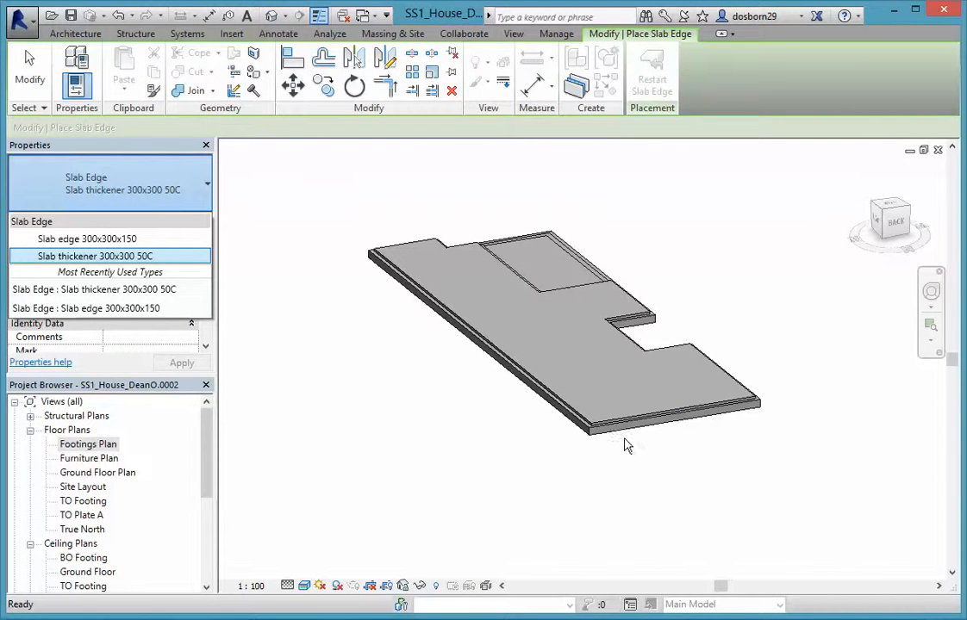
left_click(103, 256)
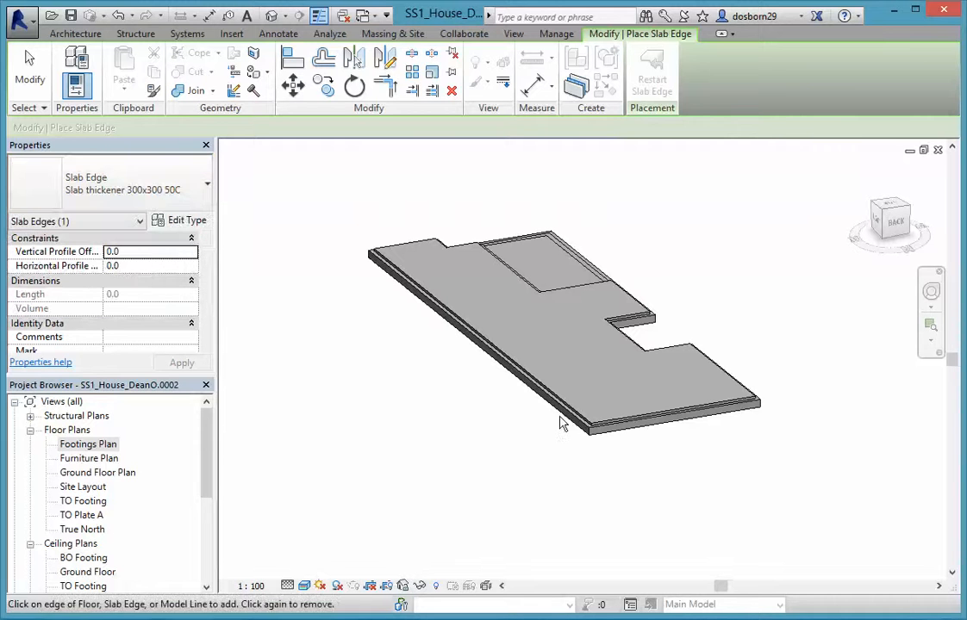
left_click(633, 436)
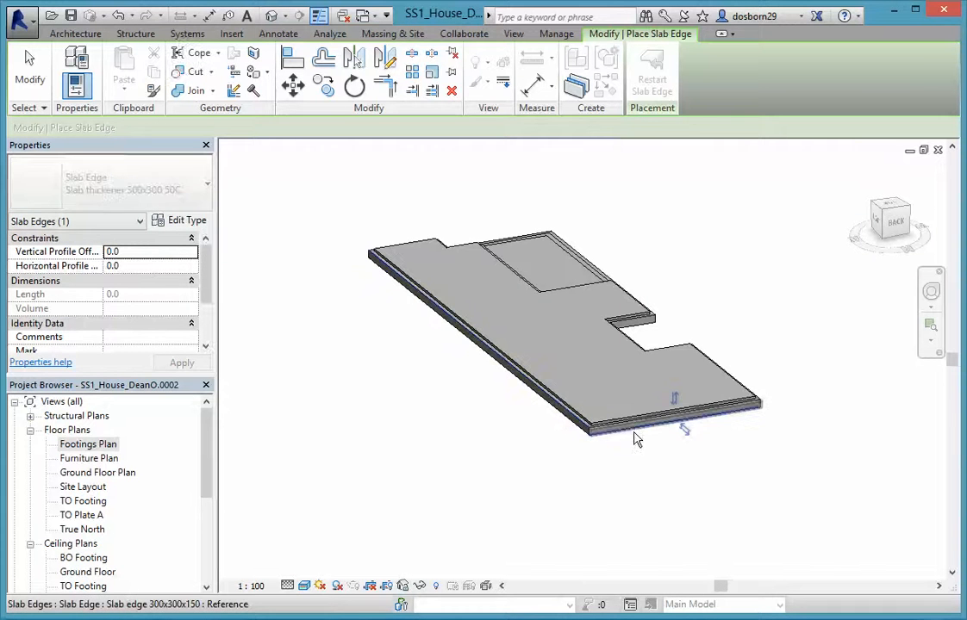
In the Footings Plan, move the new thickener roughly in line with the recess edge nearest the crosswise thickener, at a horizontal profile offset of about 9676 mm
double_click(88, 444)
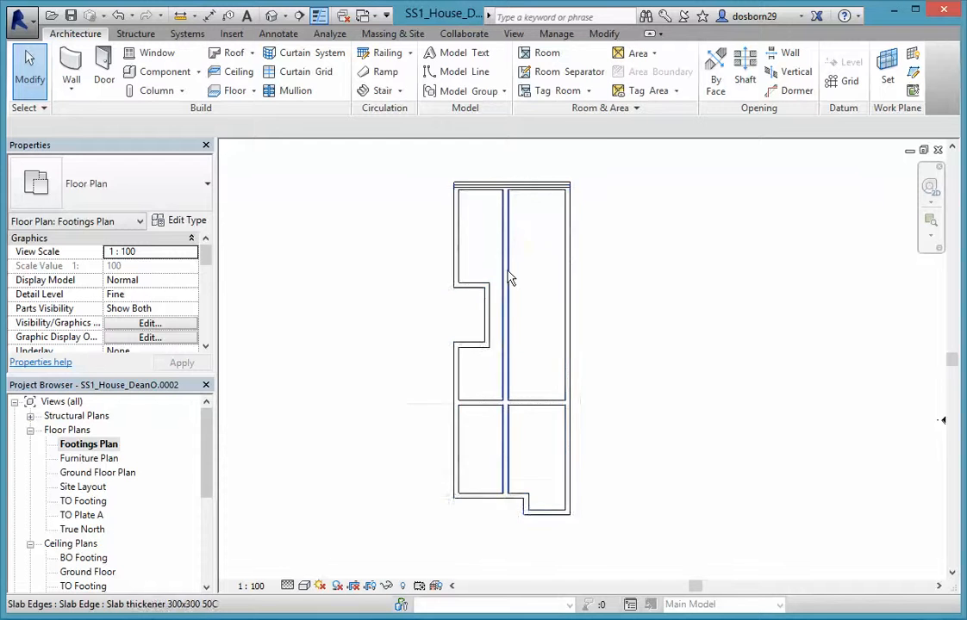
scroll(508, 276, "up", 2)
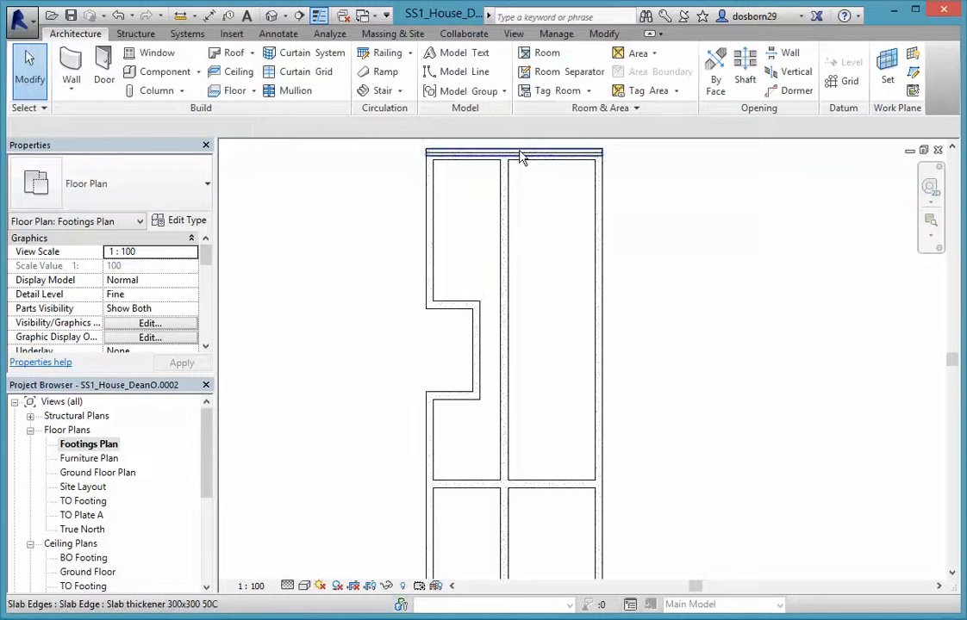
left_click(520, 156)
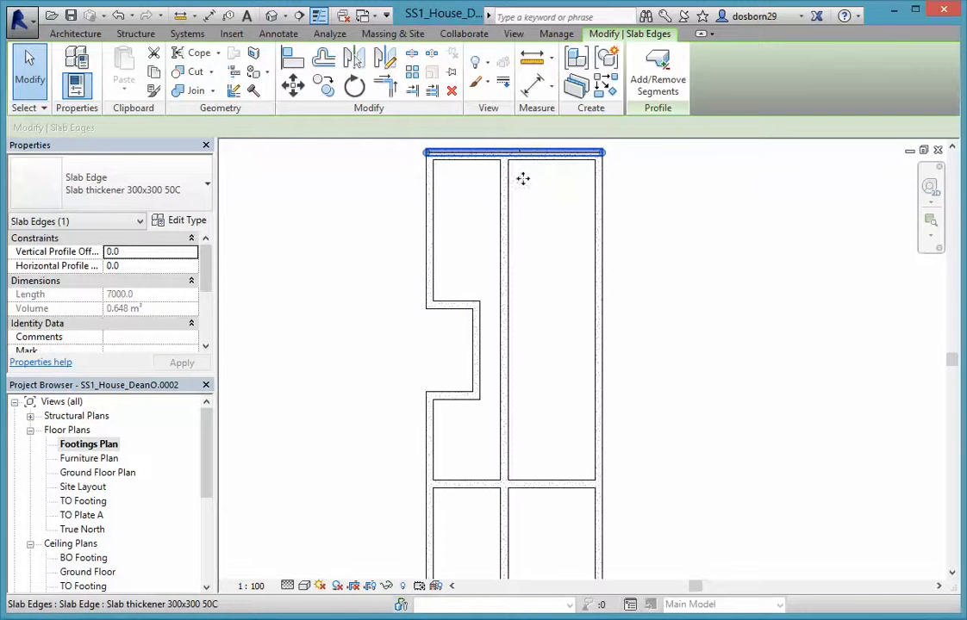
left_click_drag(522, 178, 540, 415)
scroll(552, 447, "up", 4)
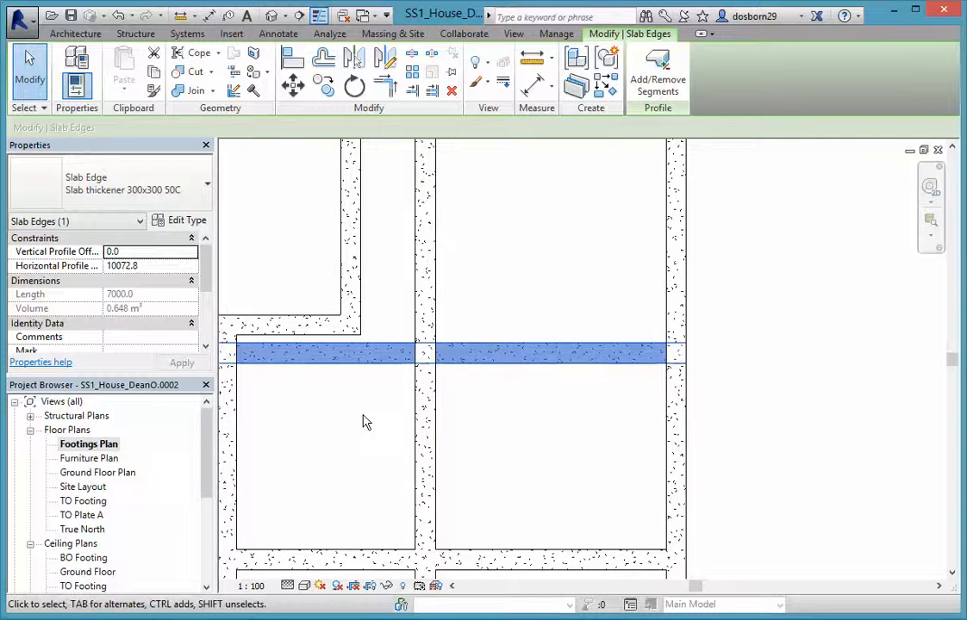
scroll(363, 416, "down", 1)
mouse_move(359, 410)
middle_mouse_down()
mouse_move(390, 389)
mouse_move(485, 416)
mouse_move(563, 421)
middle_mouse_up()
scroll(440, 362, "up", 3)
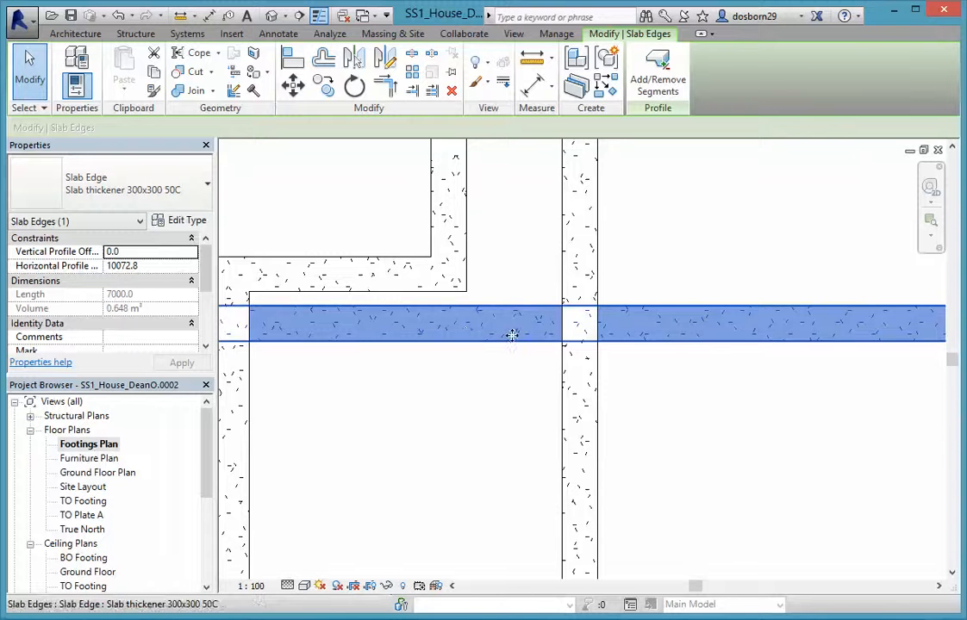
left_click_drag(511, 335, 540, 293)
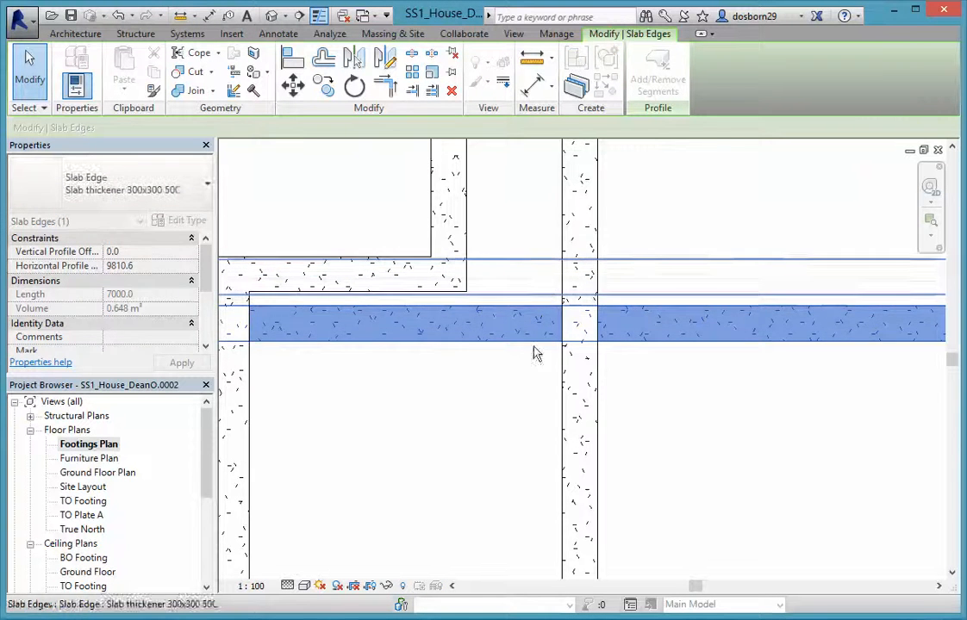
middle_click_drag(526, 427, 628, 423)
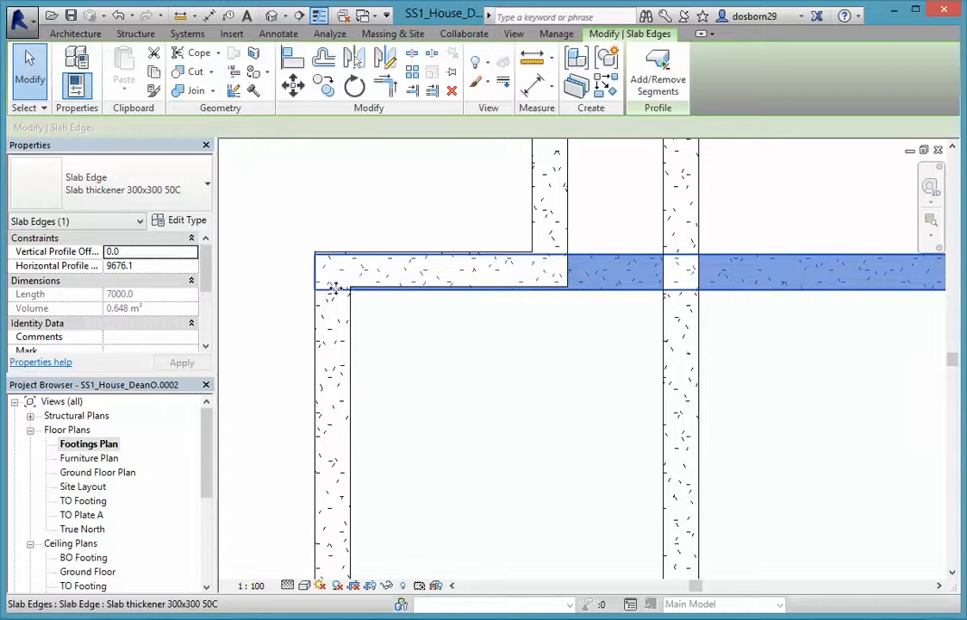
Move the thickener from its end corner to the outer corner of the perimeter slab edge, at a horizontal profile offset of 9650 mm
left_click(294, 90)
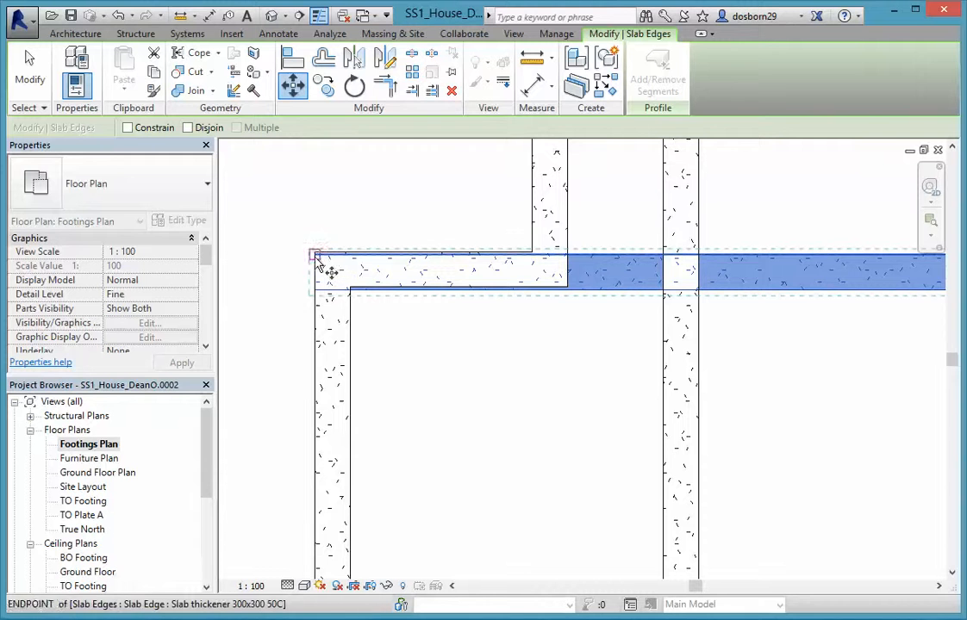
left_click(316, 257)
scroll(317, 257, "up", 3)
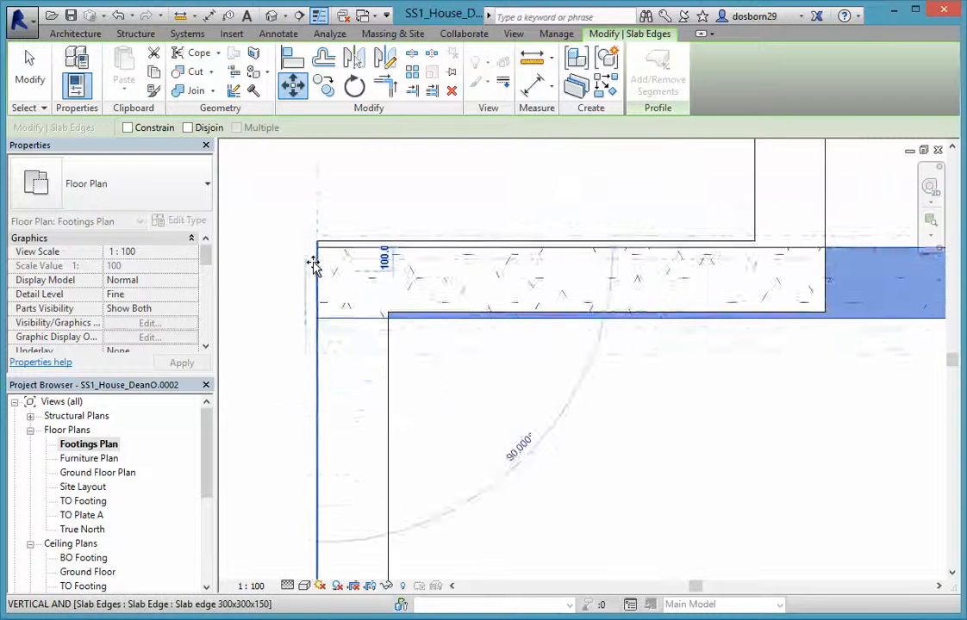
scroll(318, 257, "up", 1)
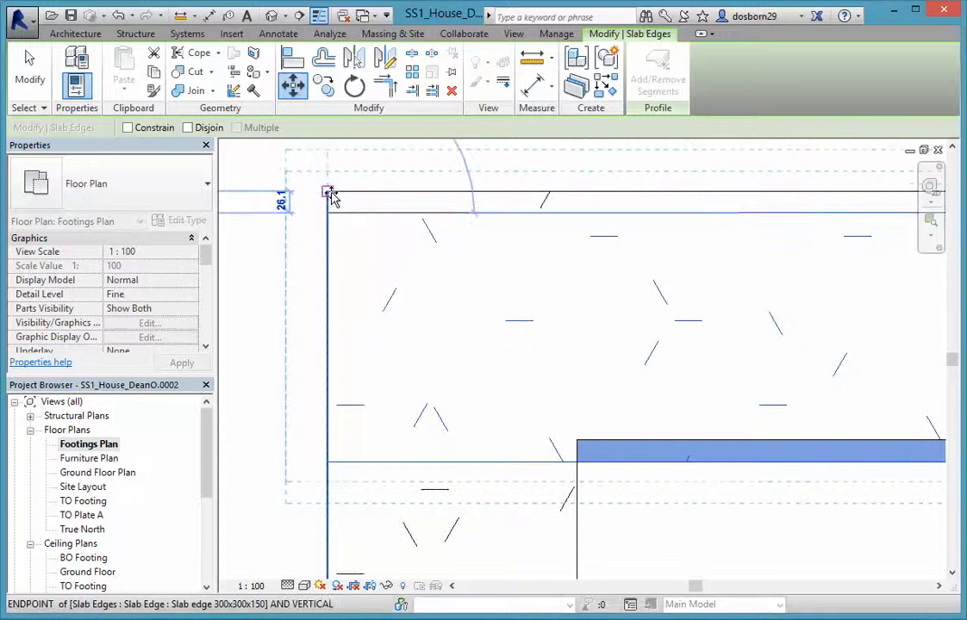
left_click(330, 193)
scroll(298, 310, "down", 5)
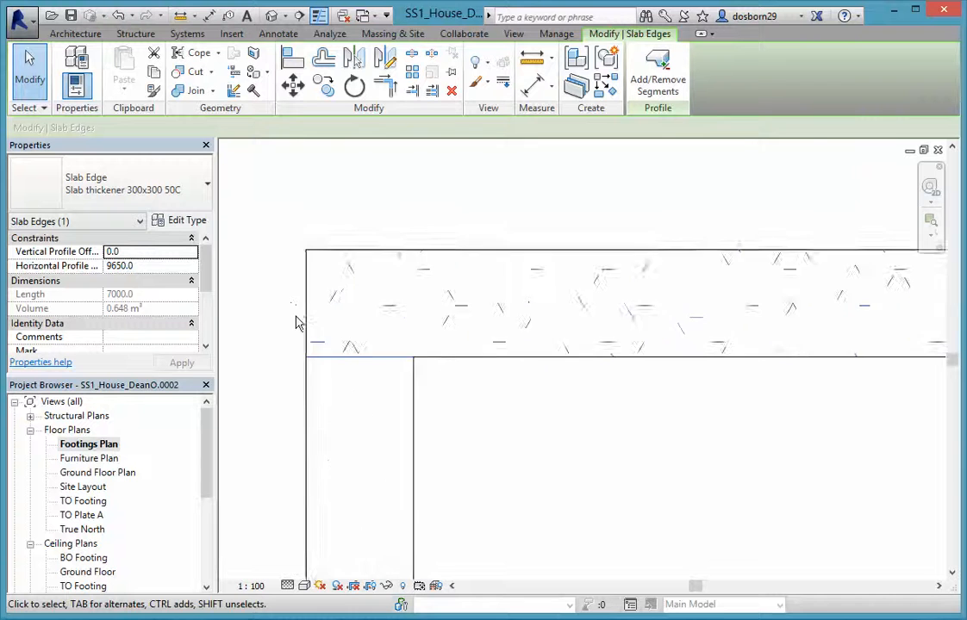
scroll(730, 476, "down", 2)
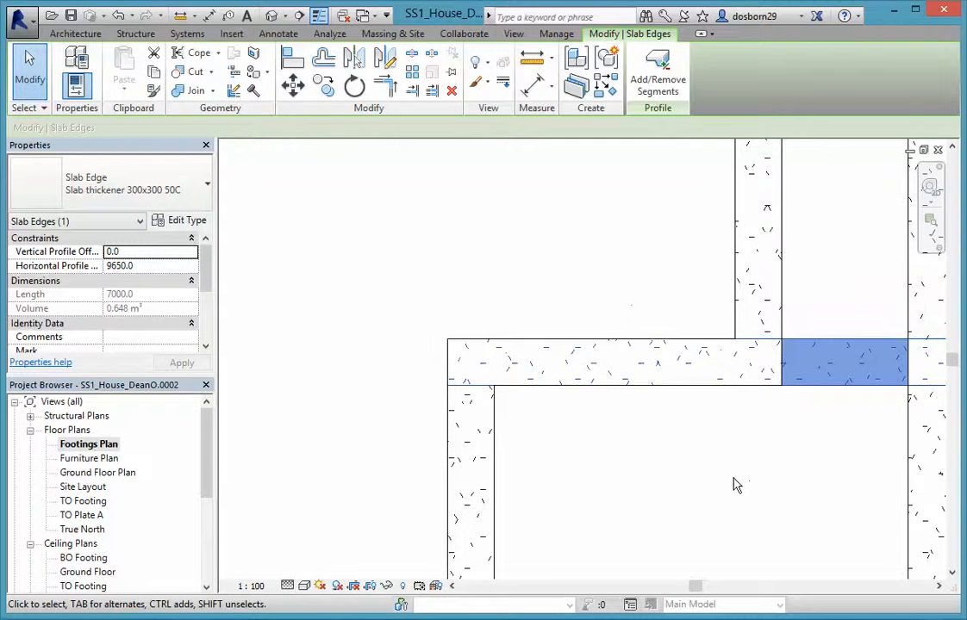
Shorten the thickener at both ends to about 4600 mm, running from the recess corner to the opposite perimeter slab edge's inner face
scroll(734, 486, "down", 1)
middle_click_drag(734, 486, 632, 425)
scroll(672, 439, "down", 2)
scroll(629, 435, "down", 3)
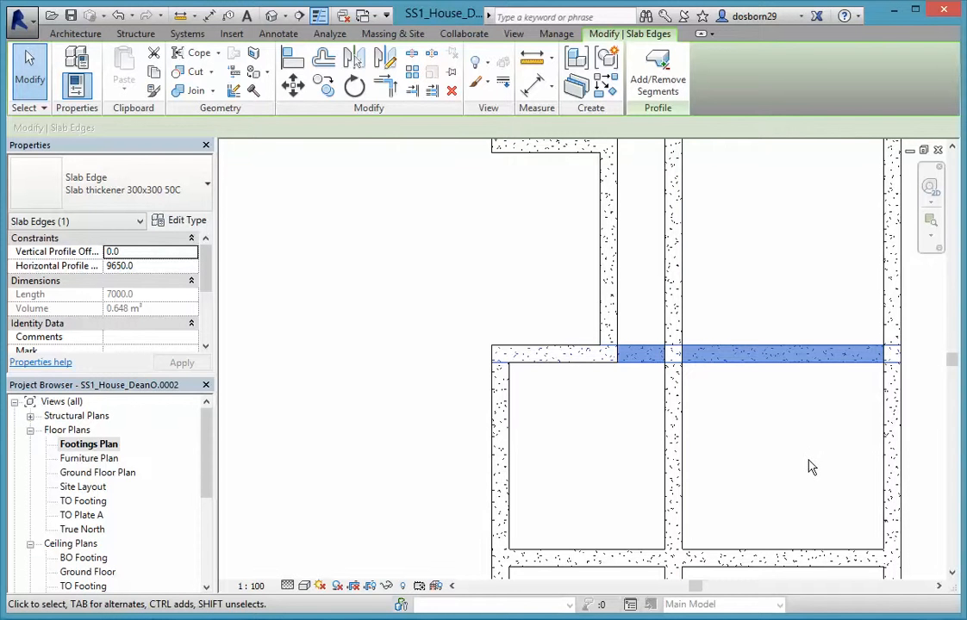
scroll(804, 454, "down", 3)
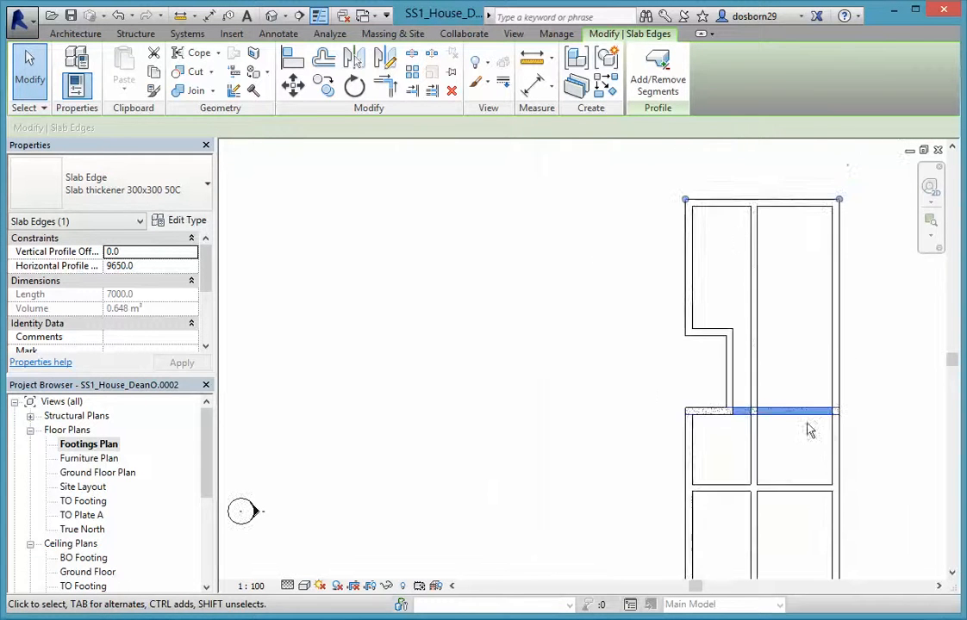
key("d")
key("l")
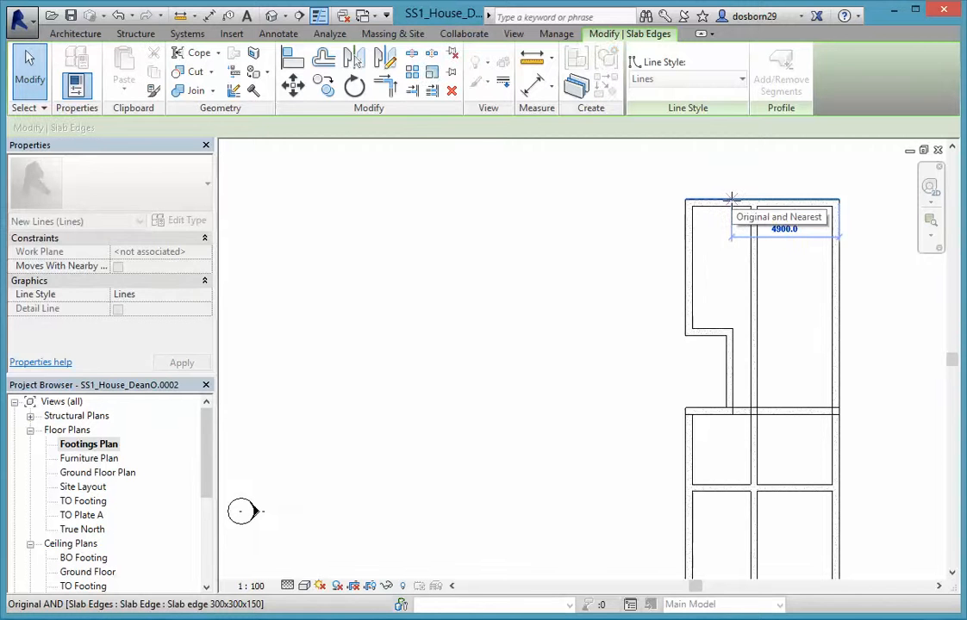
key("Escape")
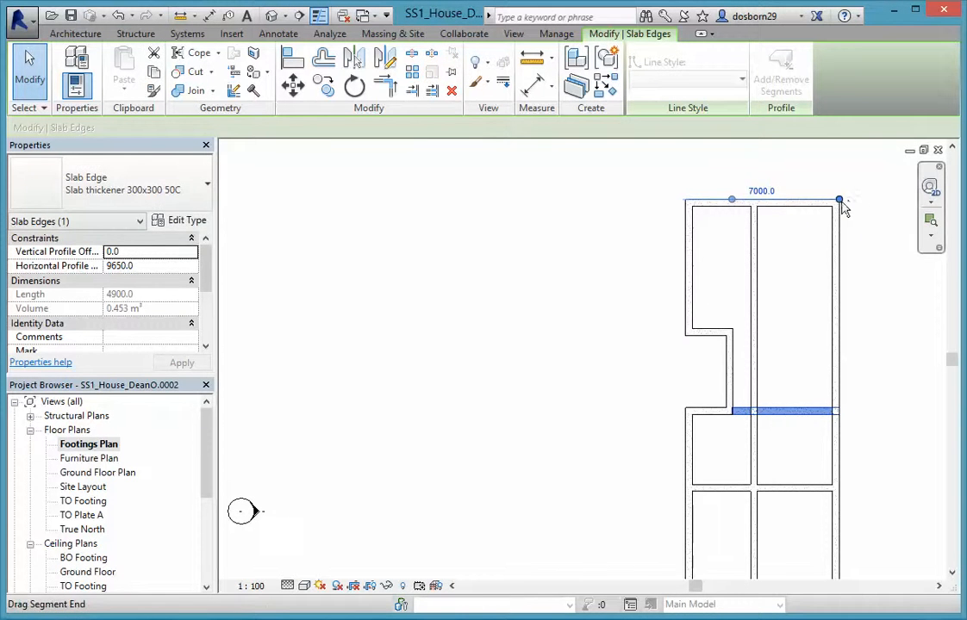
key("d")
key("l")
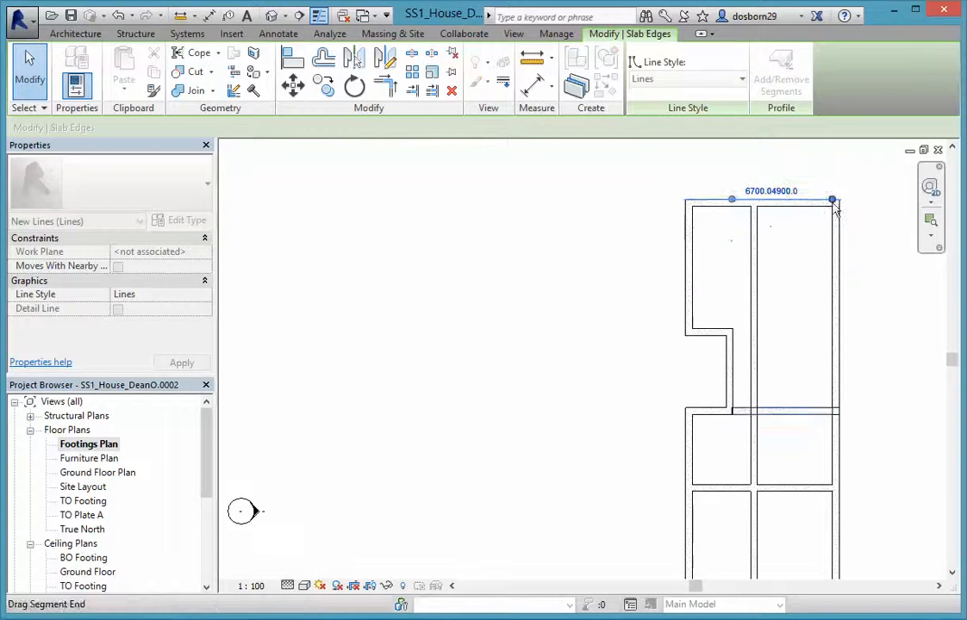
key("Escape")
key("Escape")
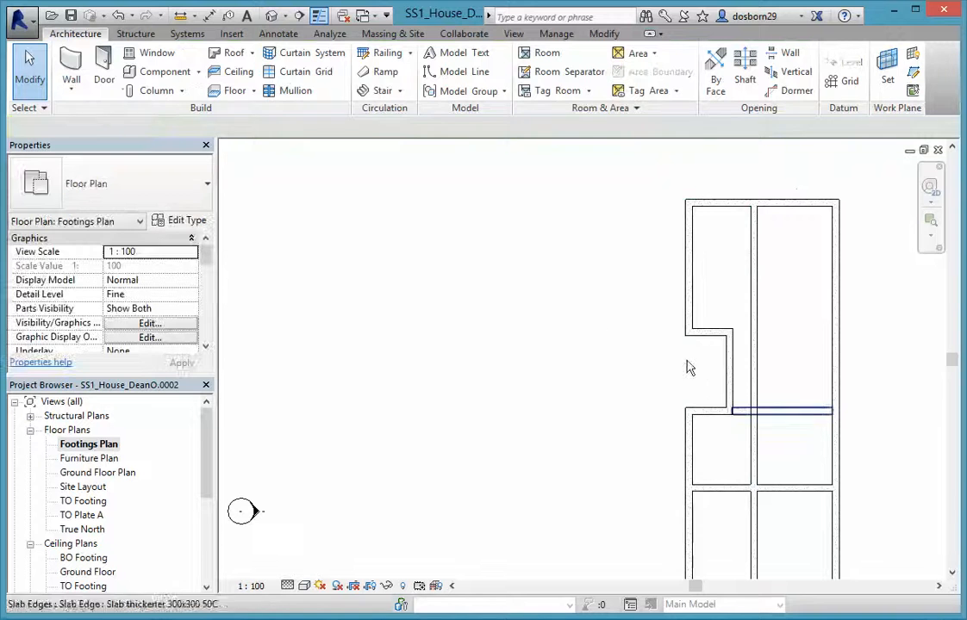
left_click(781, 417)
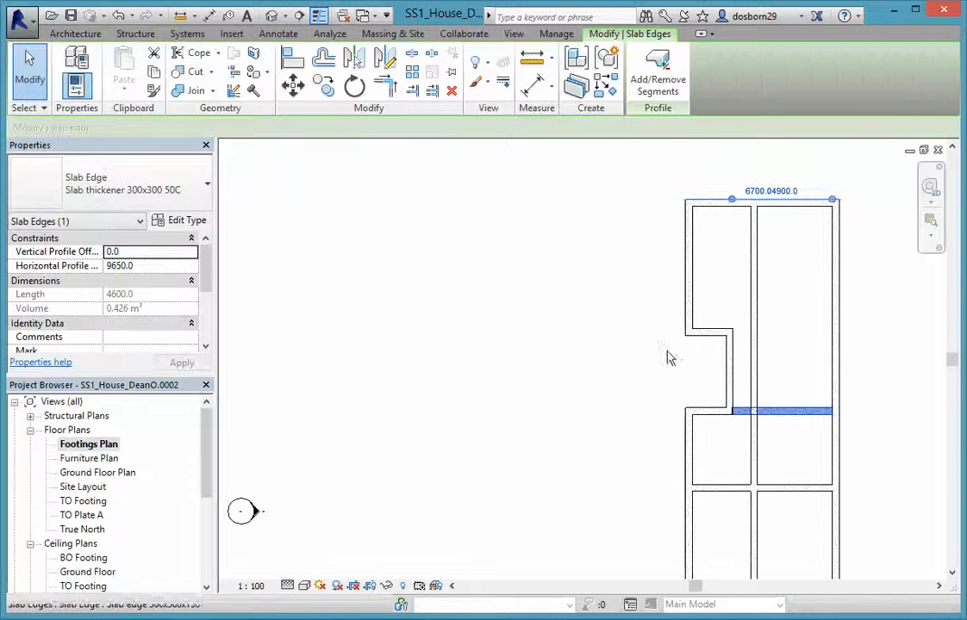
Join the 4600 mm thickener to the perimeter slab edge and to the lengthwise thickener it crosses
left_click(197, 93)
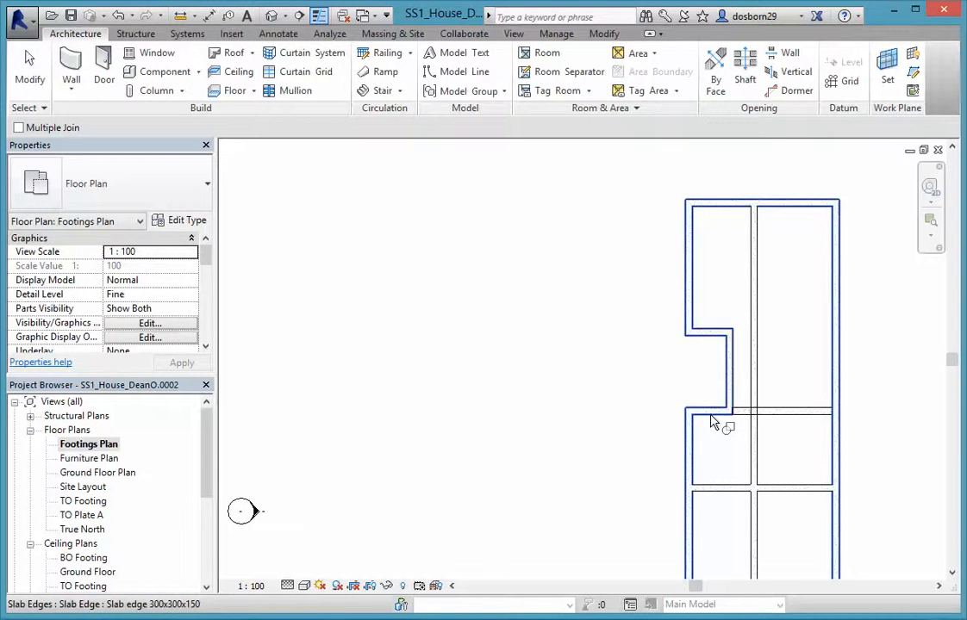
left_click(743, 414)
left_click(773, 421)
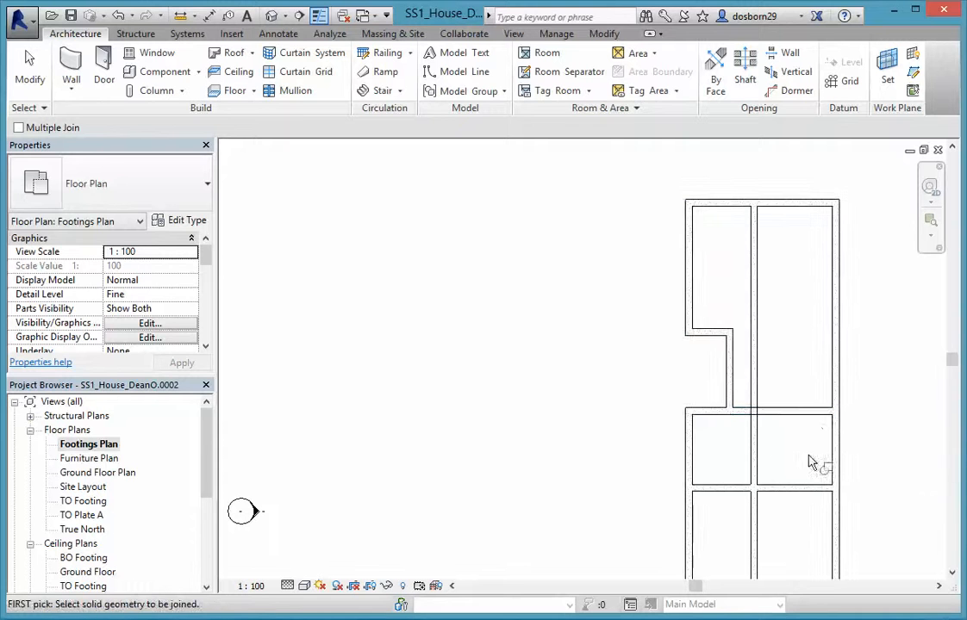
left_click(777, 422)
left_click(761, 448)
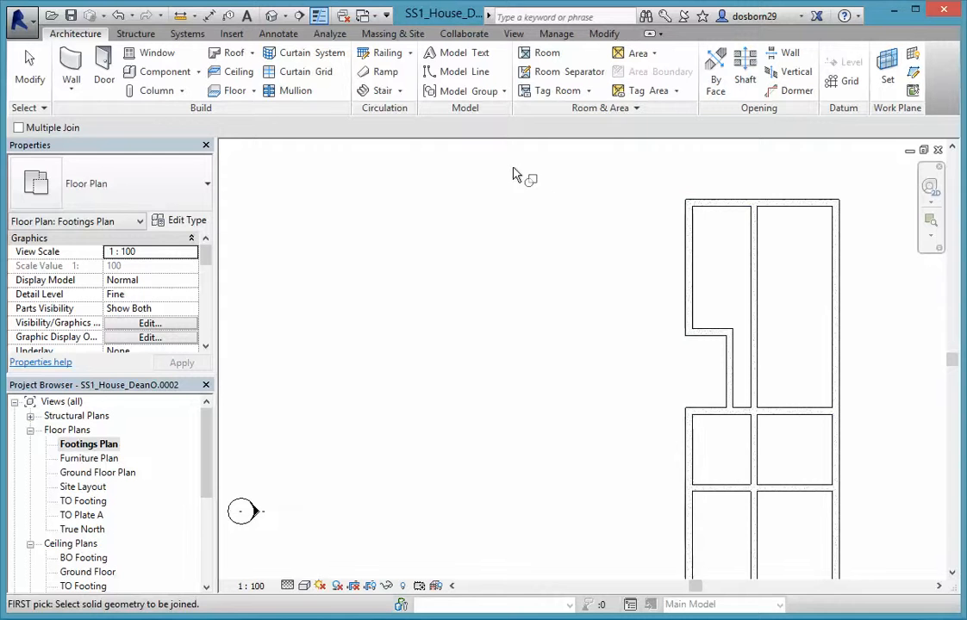
In the 3D view, place one more Slab thickener 300x300 50C along the main slab's straight short back edge
left_click(253, 90)
left_click(207, 214)
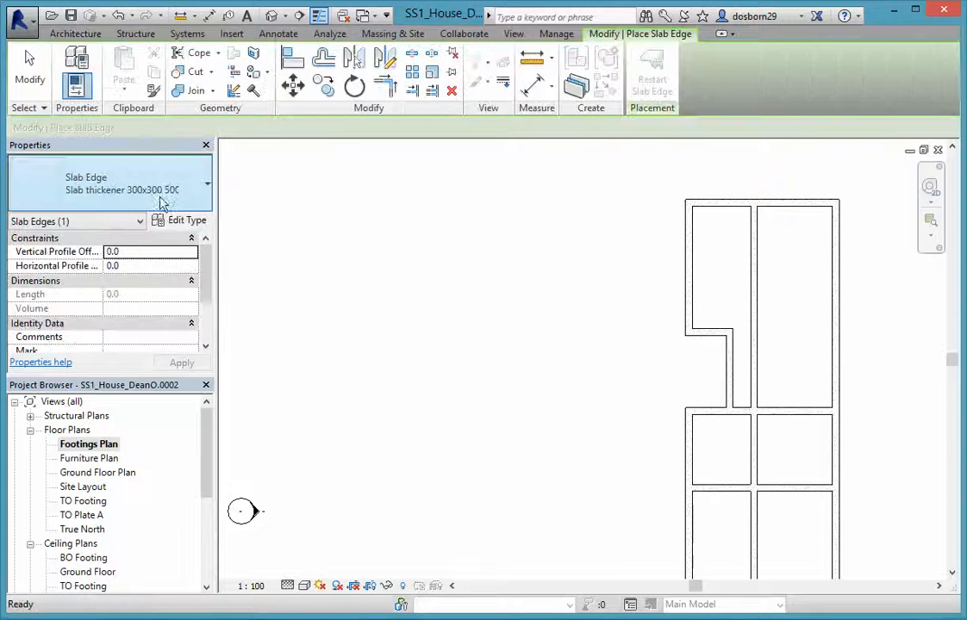
left_click(272, 17)
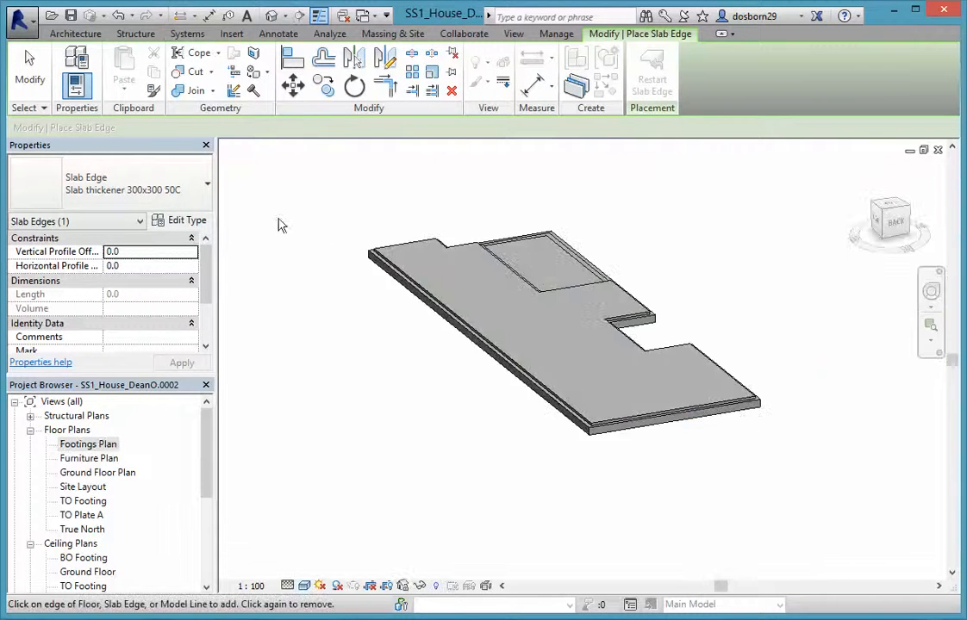
left_click(633, 440)
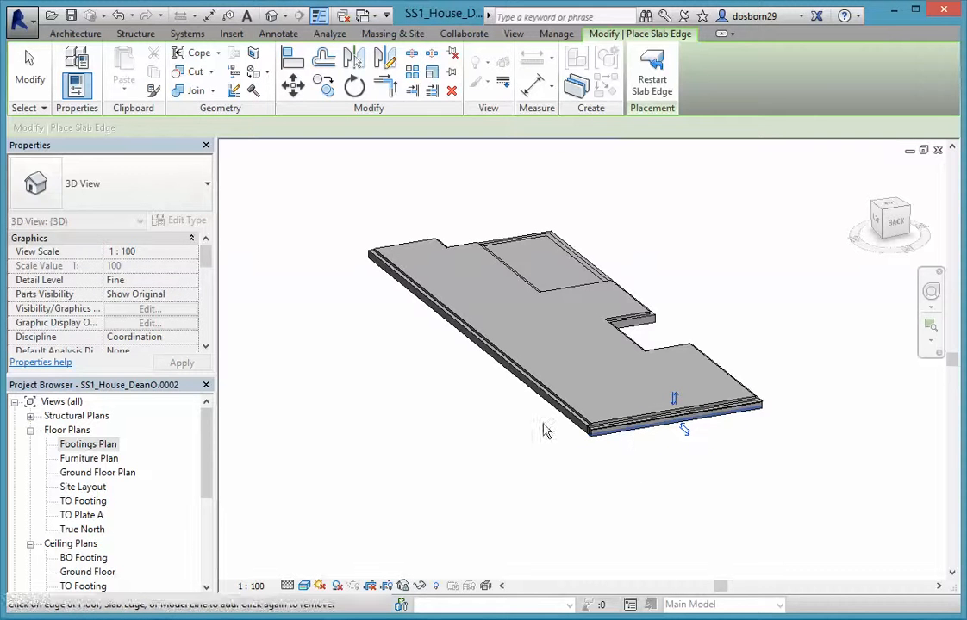
In the Footings Plan, move the new thickener roughly in line with the recess's other crosswise edge, at a horizontal profile offset of about 6044 mm
double_click(86, 444)
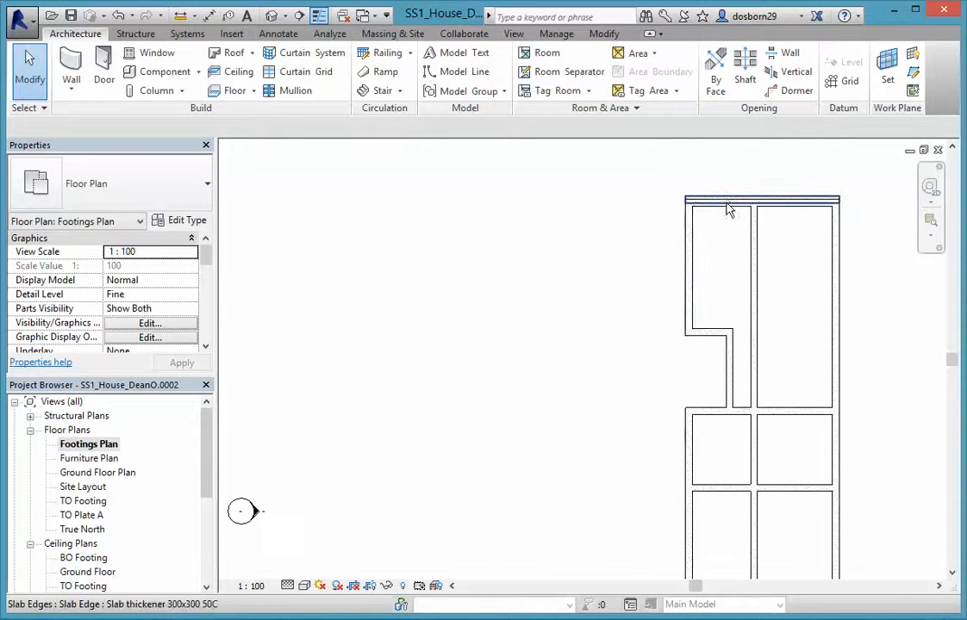
left_click(727, 205)
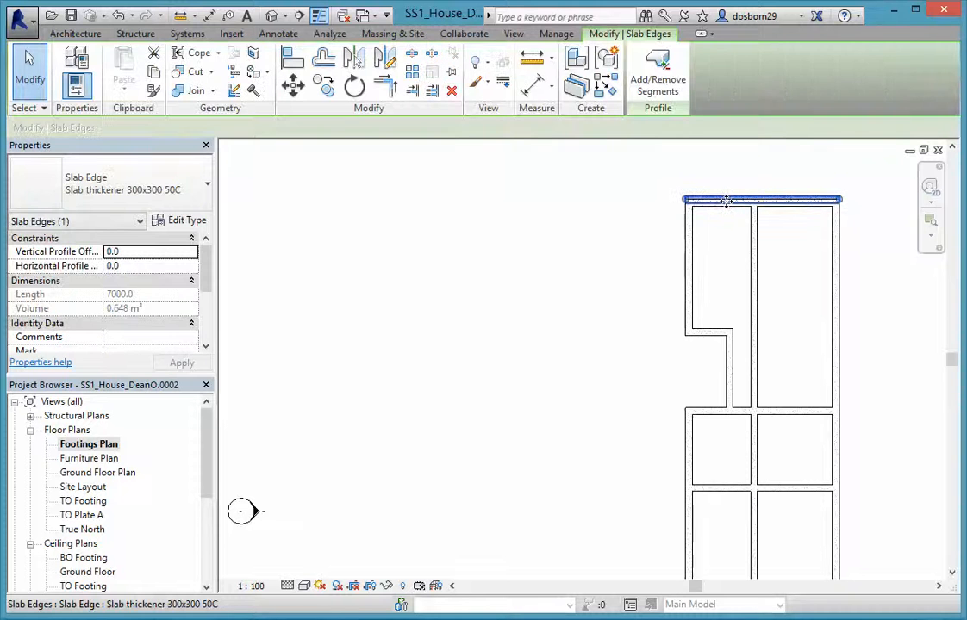
left_click_drag(728, 203, 735, 337)
scroll(733, 362, "up", 4)
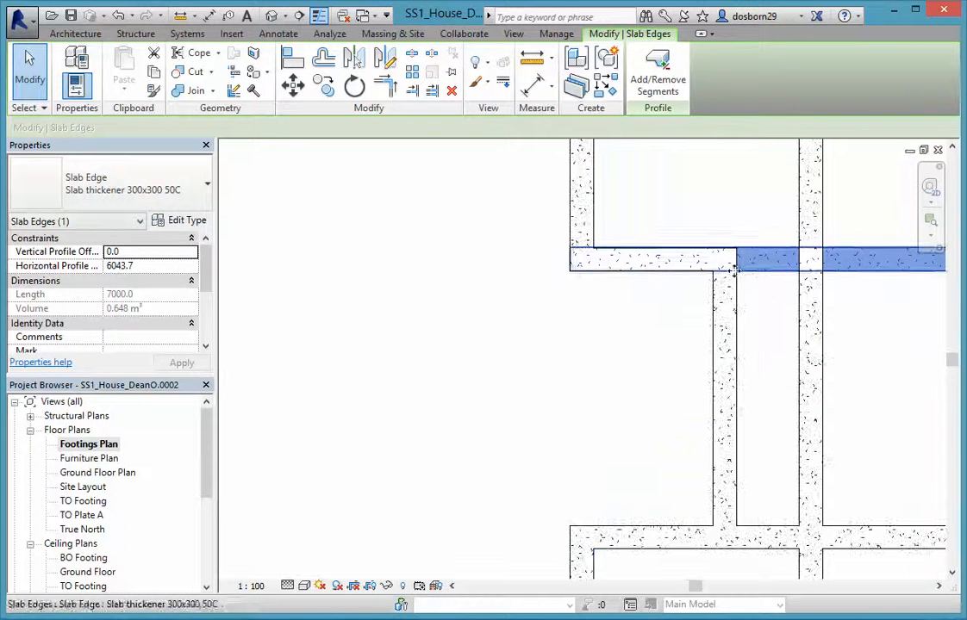
Try to move the thickener precisely onto the outer corner of the perimeter slab edge at the recess
left_click(293, 86)
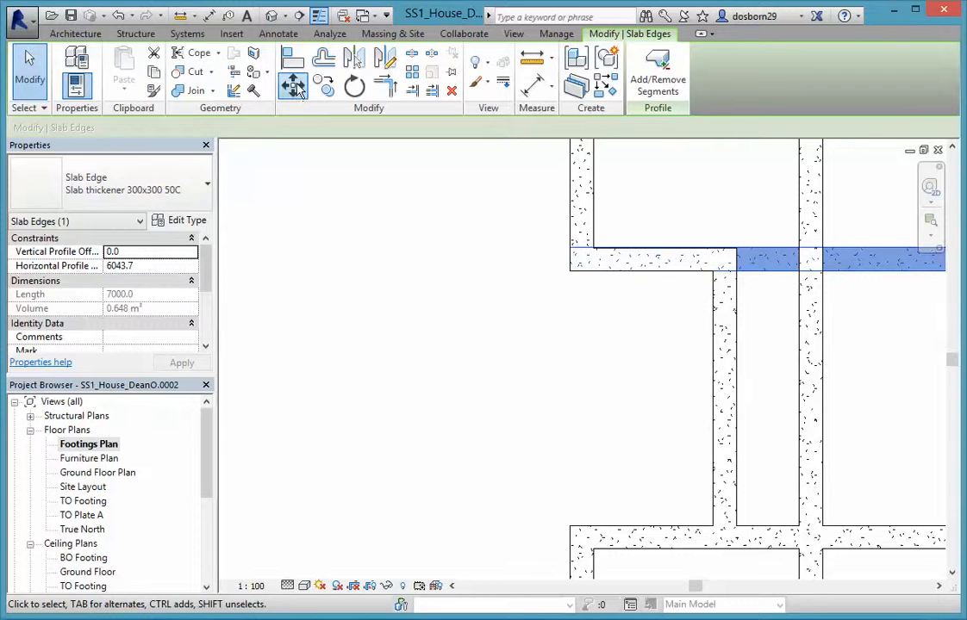
scroll(576, 282, "up", 3)
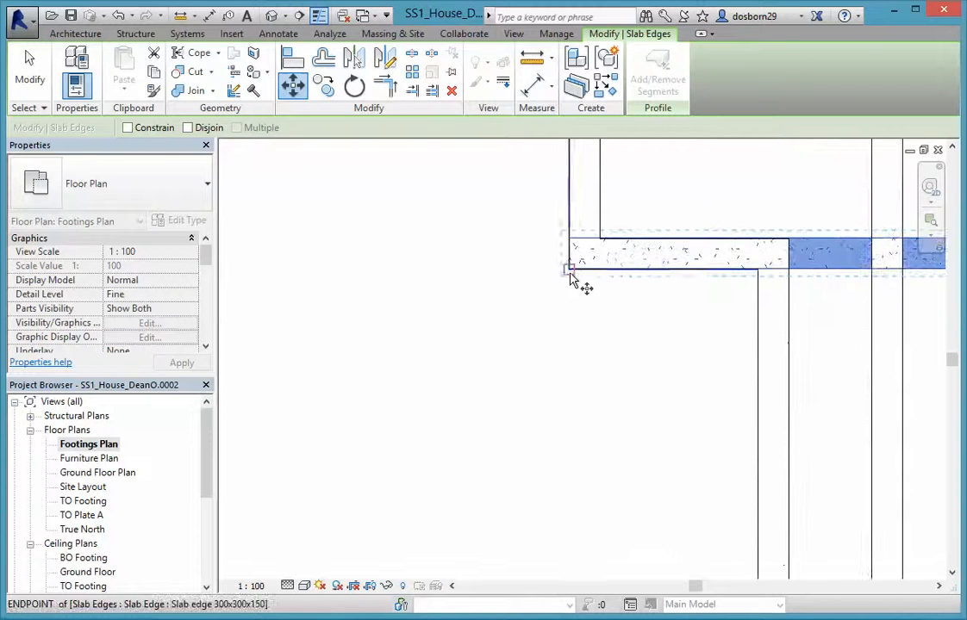
left_click(568, 270)
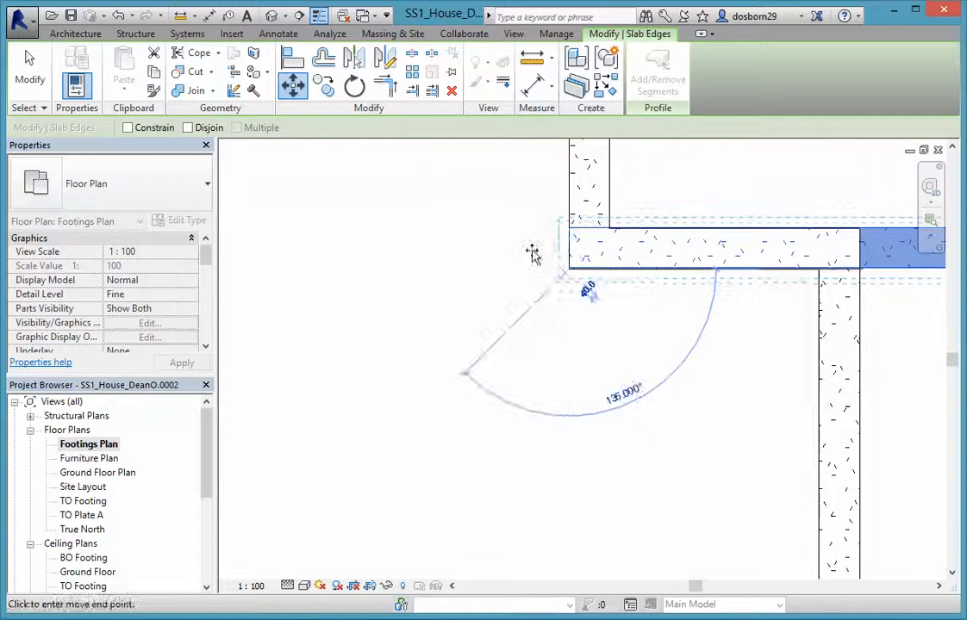
scroll(577, 280, "up", 2)
scroll(573, 281, "up", 2)
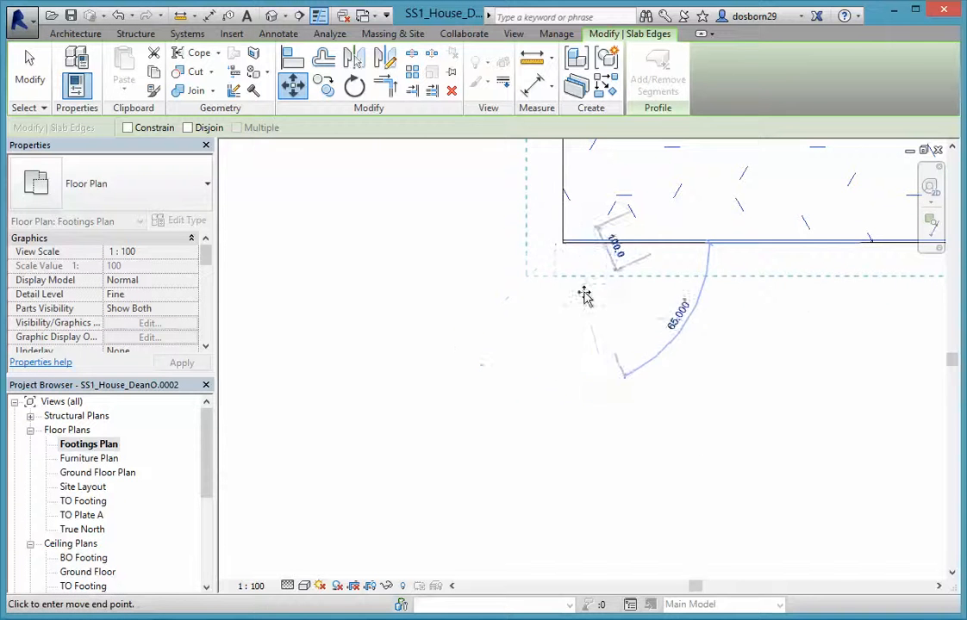
scroll(575, 311, "up", 2)
left_click(565, 332)
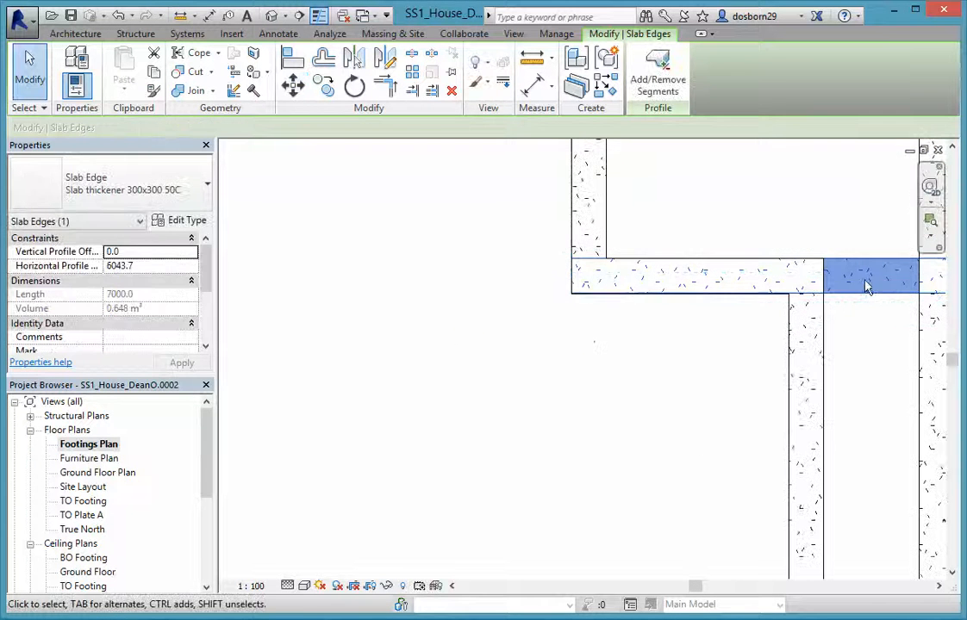
key("Escape")
left_click(860, 286)
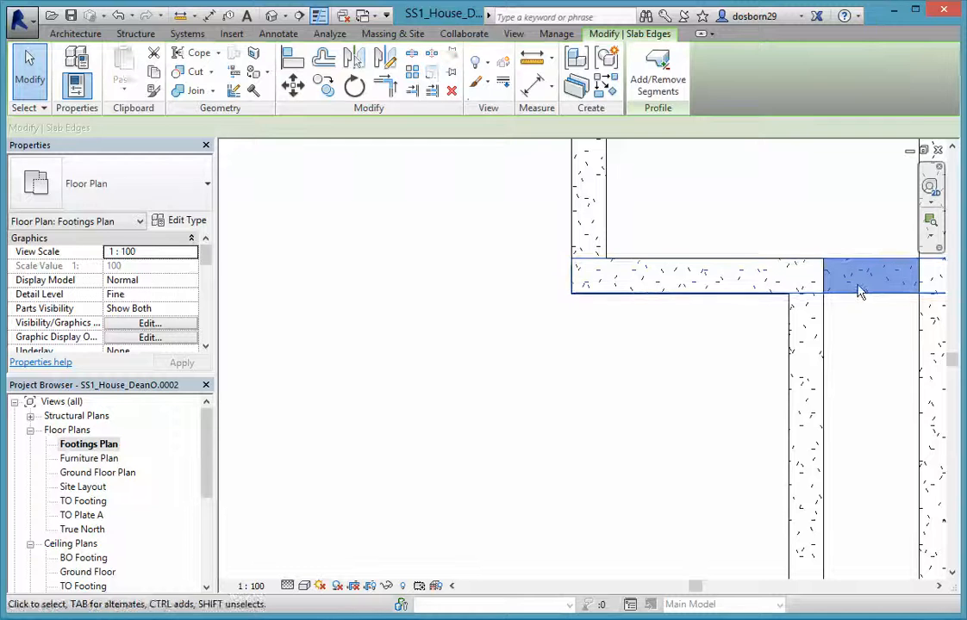
key("Escape")
Shift the thickener clear of the recess edge, to a horizontal profile offset of about 5692 mm
scroll(863, 292, "down", 2)
middle_click_drag(877, 318, 702, 320)
left_click(773, 288)
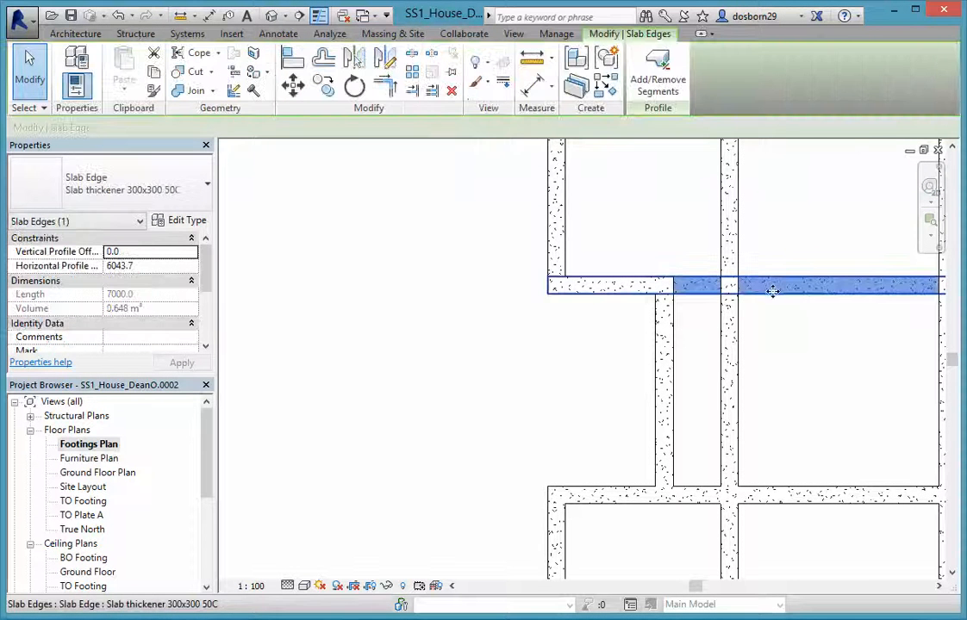
left_click_drag(772, 274, 770, 258)
Move the thickener from its end corner to the perimeter slab edge's outer corner at the recess, giving a horizontal profile offset of 6050 mm
left_click(292, 85)
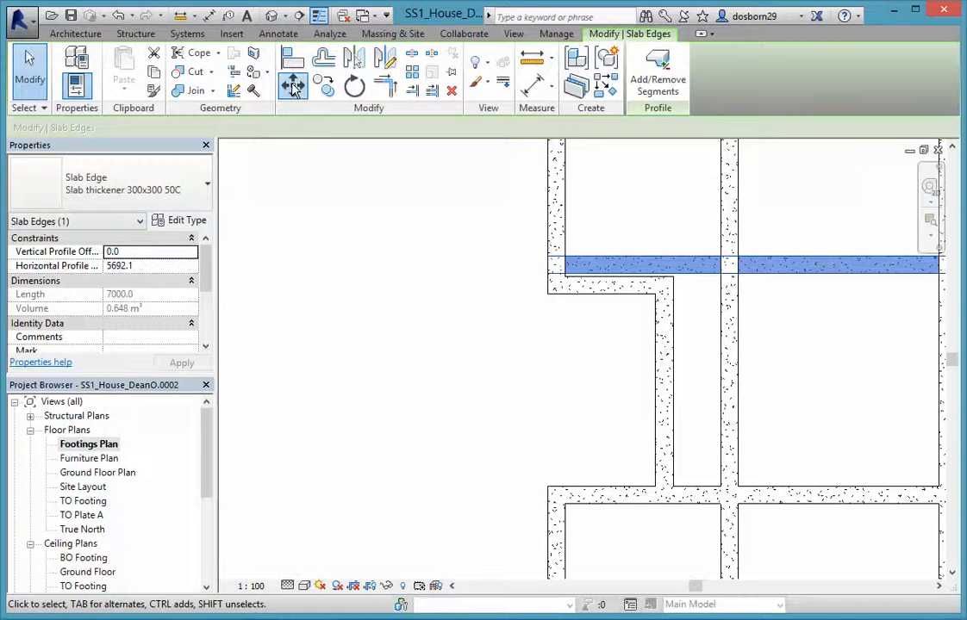
scroll(552, 301, "up", 2)
scroll(538, 290, "up", 2)
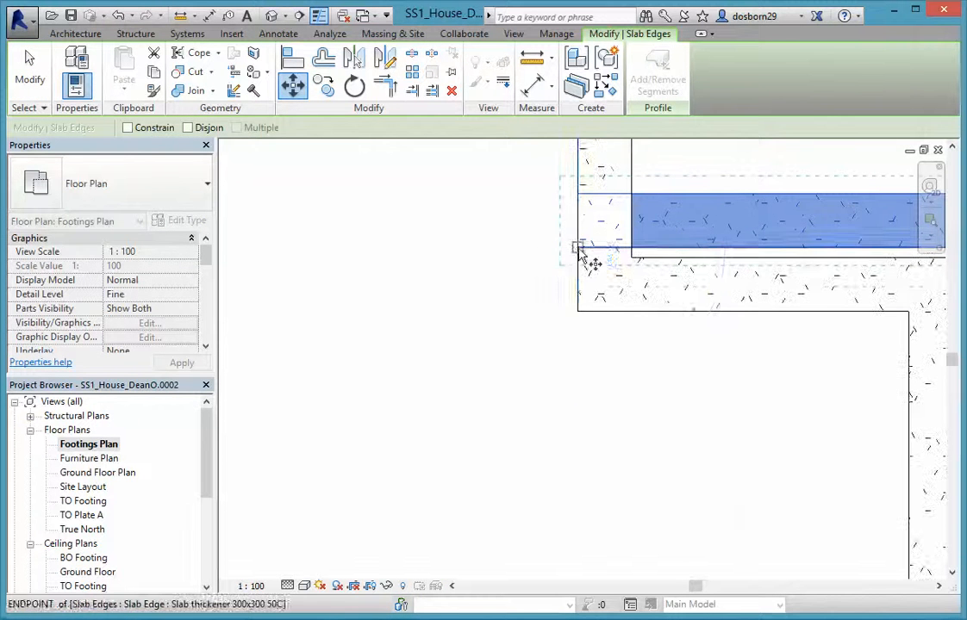
left_click(577, 250)
left_click(578, 313)
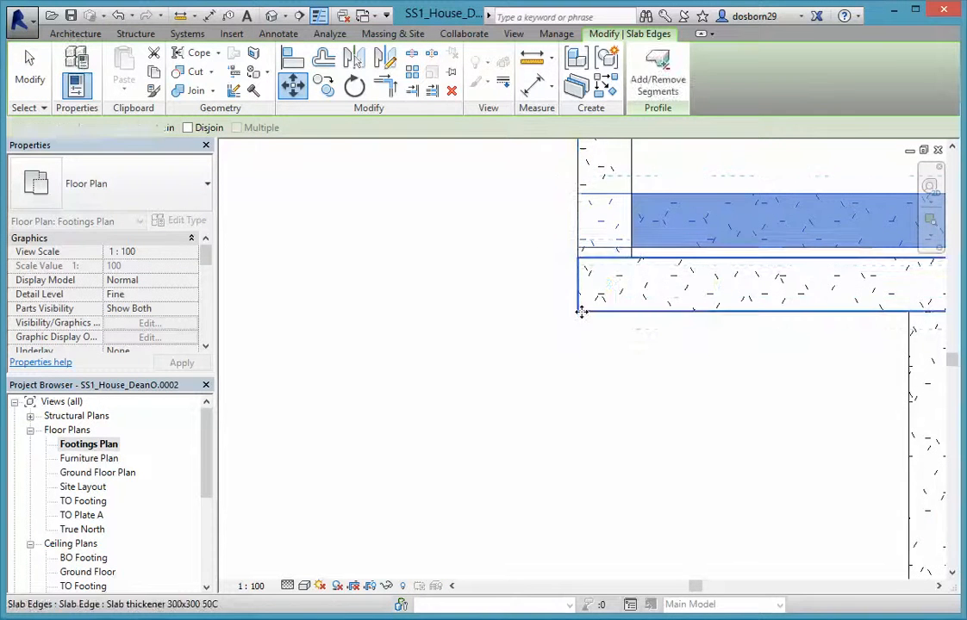
left_click(660, 367)
scroll(689, 372, "down", 4)
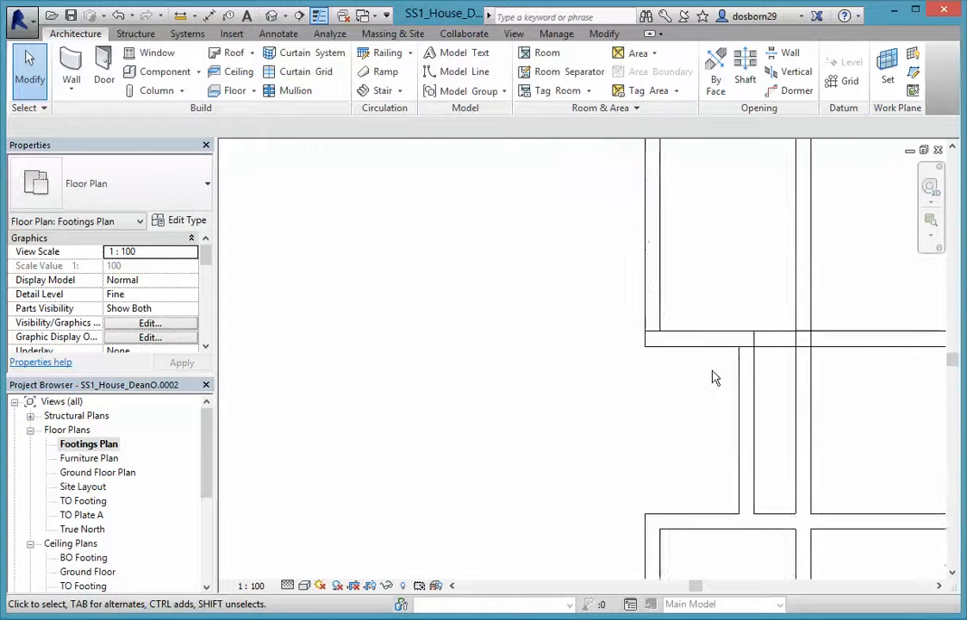
Shorten the thickener at both ends to about 4700 mm, running from the recess corner to the opposite perimeter slab edge's inner face
left_click(791, 357)
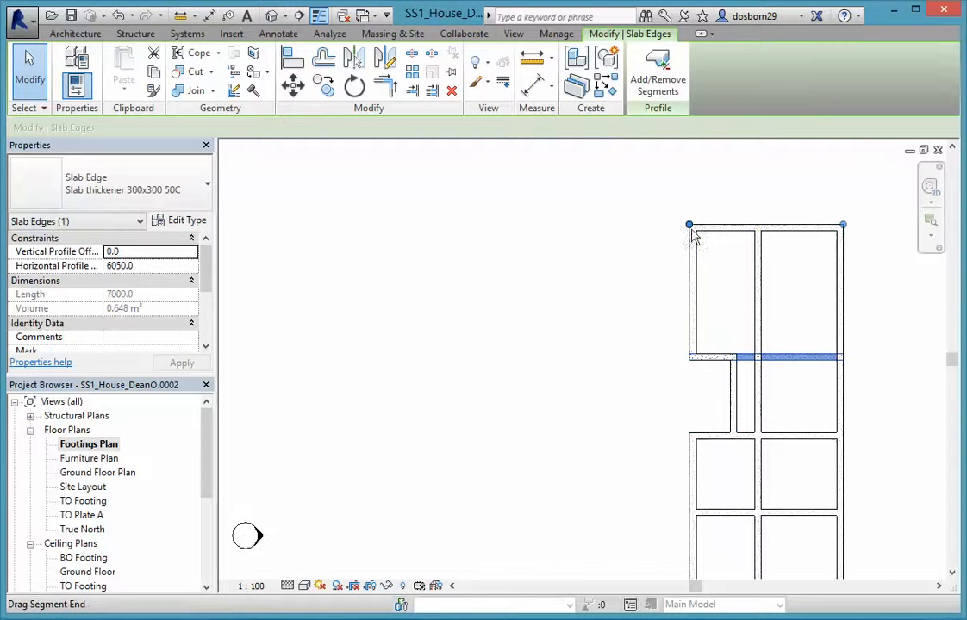
left_click_drag(690, 226, 734, 225)
left_click_drag(845, 226, 836, 224)
left_click(797, 357)
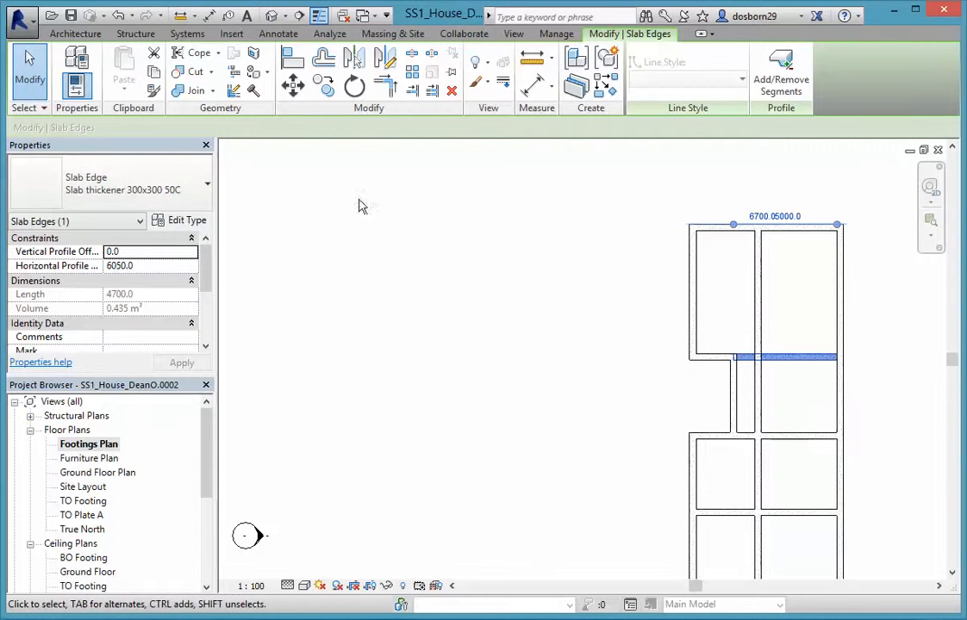
Join the shortened thickener to the perimeter slab edge and the lengthwise thickener
left_click(185, 91)
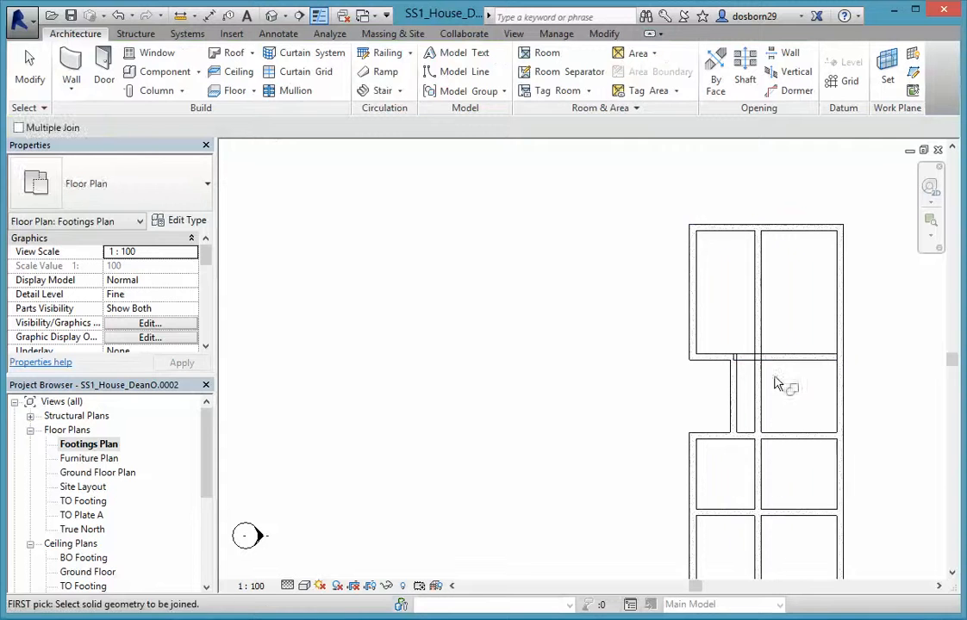
left_click(787, 368)
left_click(723, 365)
scroll(884, 455, "down", 1)
middle_click_drag(887, 457, 746, 387)
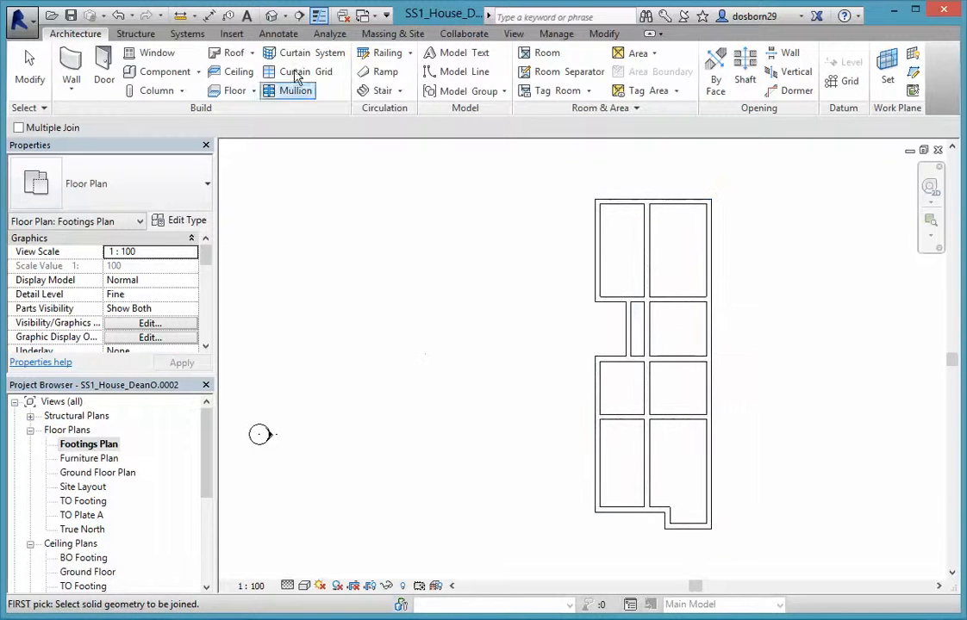
Examine the slab edges and thickeners from below in the 3D view, using the Hidden Line visual style
left_click(271, 16)
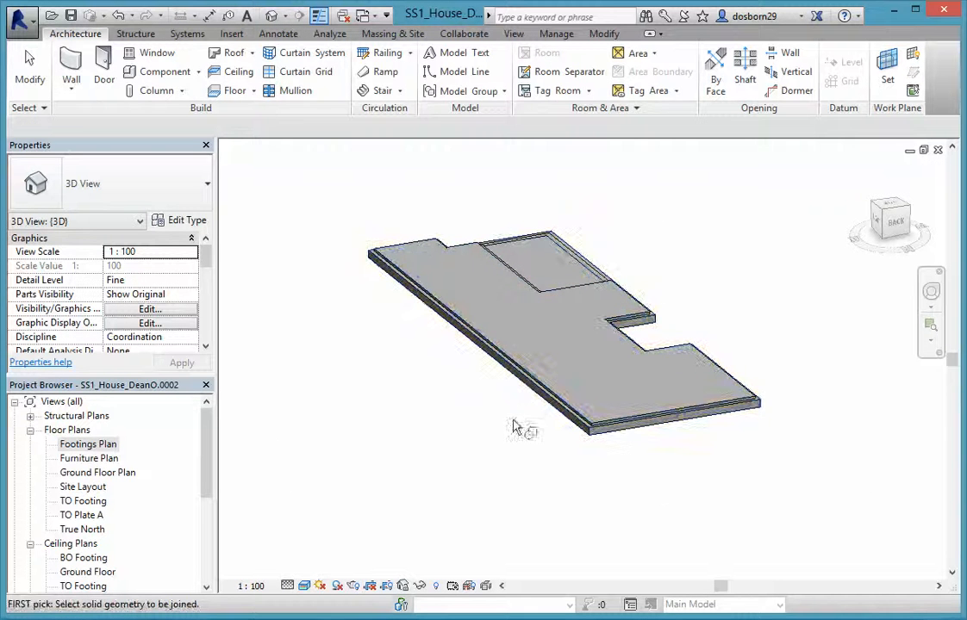
middle_click_drag(649, 512, 420, 494, "shift")
middle_click_drag(702, 475, 497, 483, "shift")
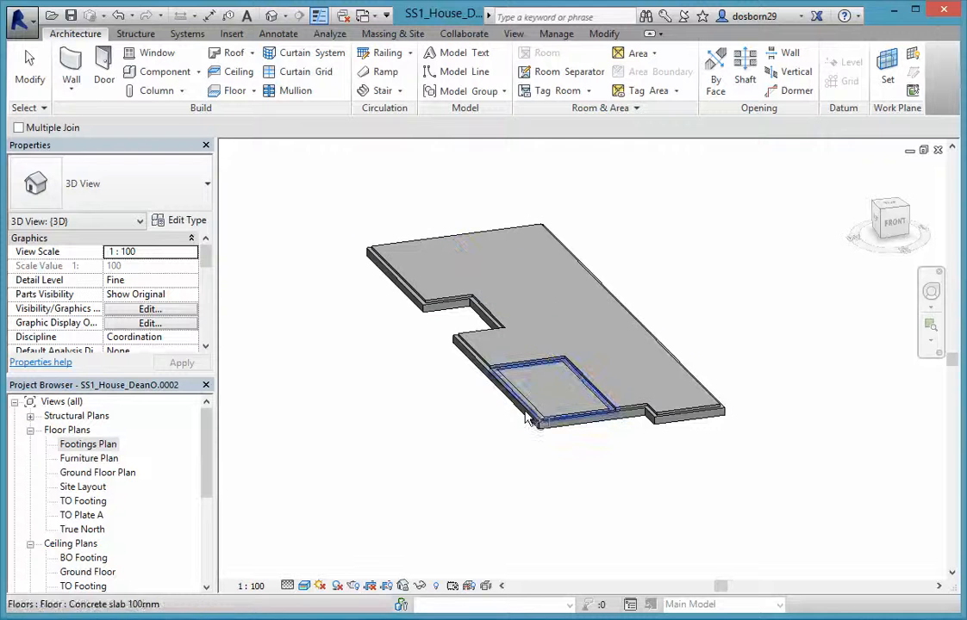
middle_click_drag(543, 522, 589, 276, "shift")
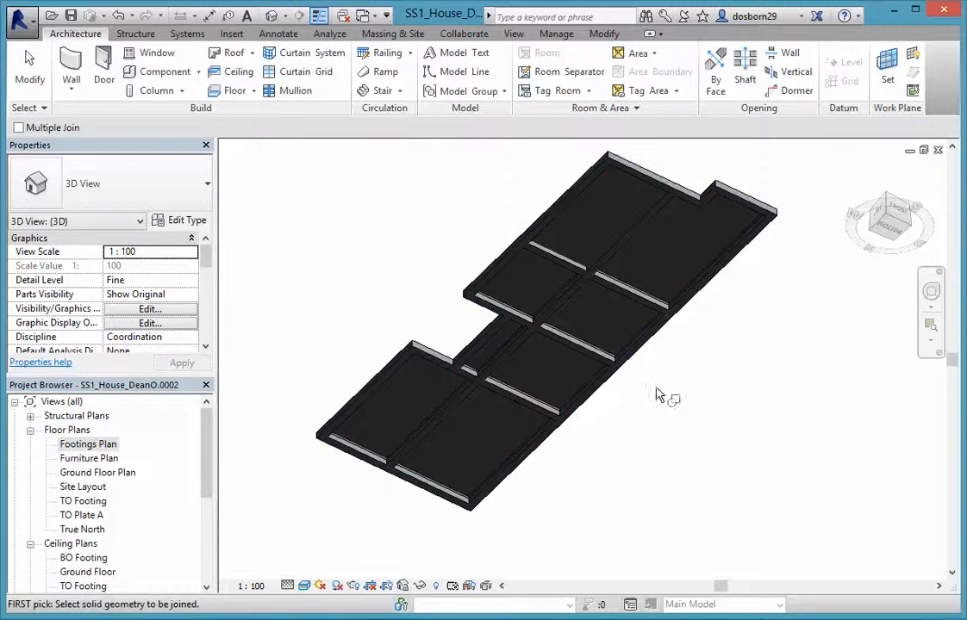
left_click(304, 586)
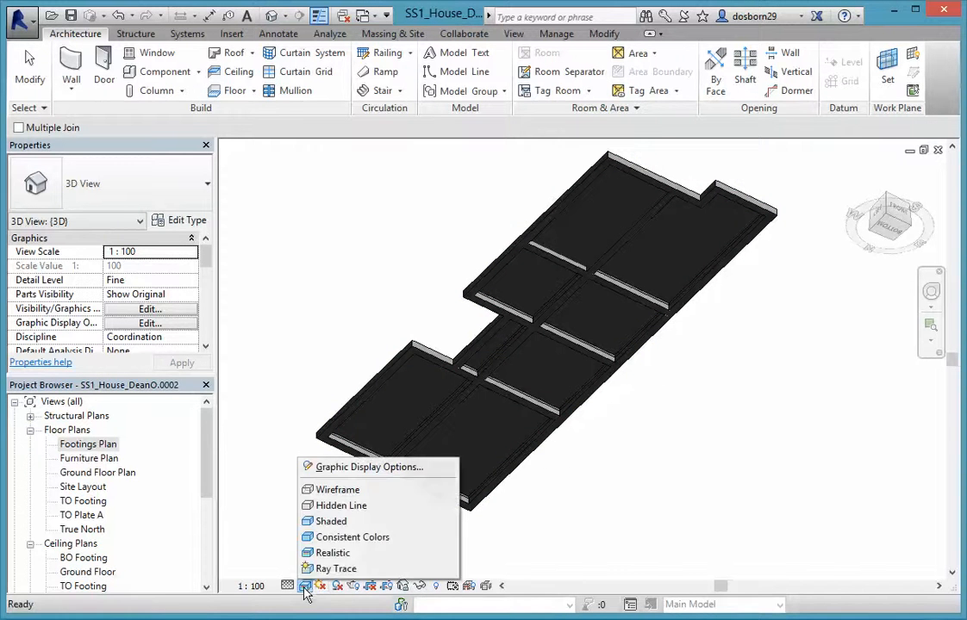
left_click(344, 506)
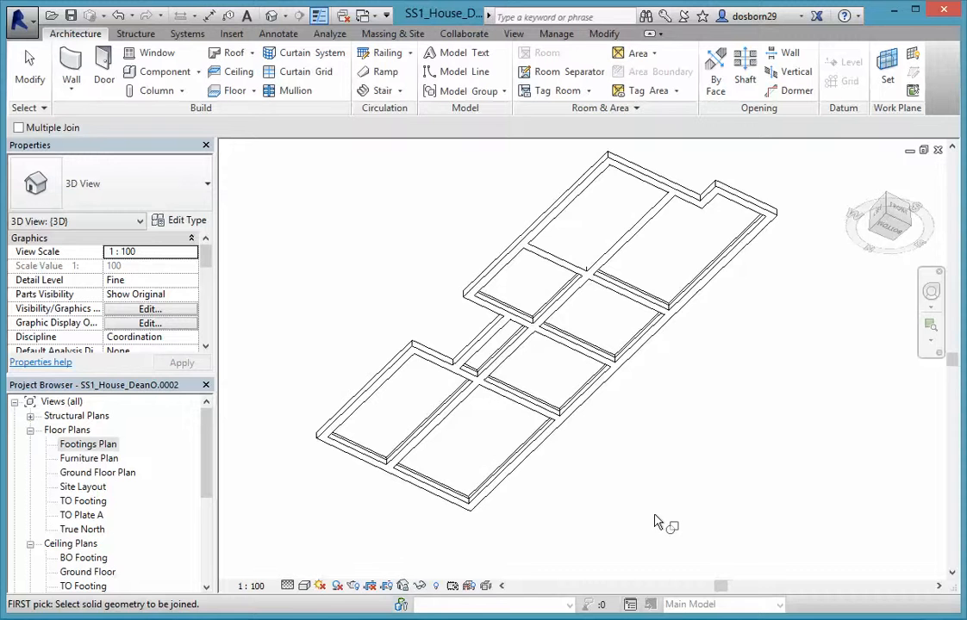
middle_click_drag(655, 521, 647, 398, "shift")
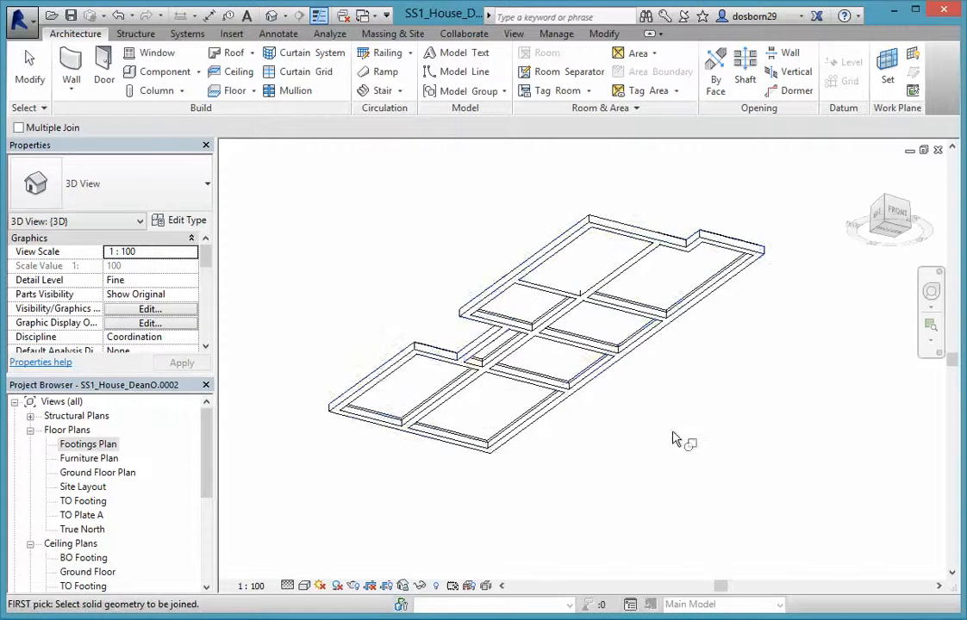
middle_click_drag(680, 444, 583, 461, "shift")
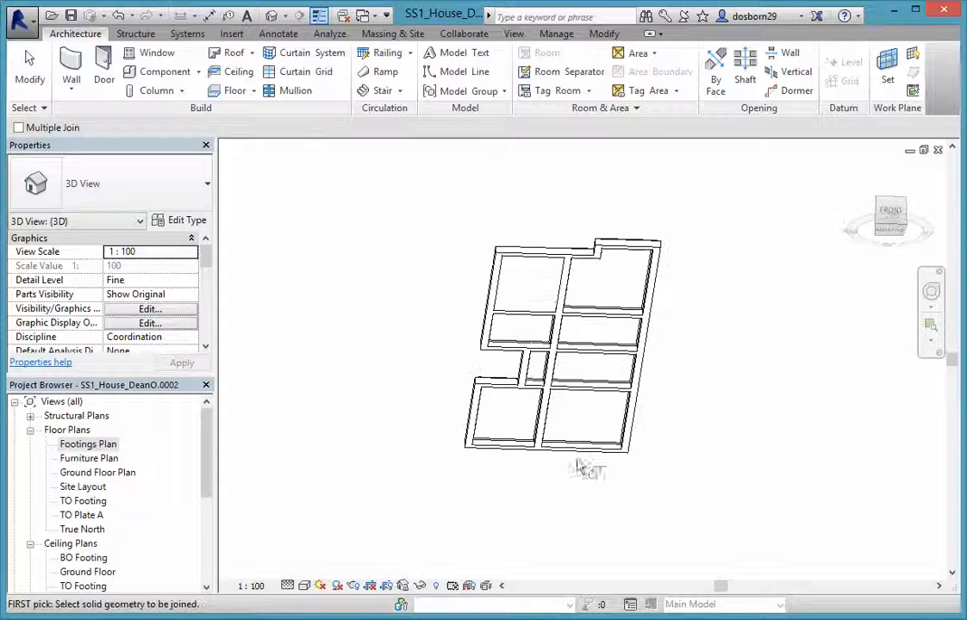
Set the 3D view's visual style to Realistic and orbit back to see the slabs from above
left_click(304, 585)
left_click(336, 551)
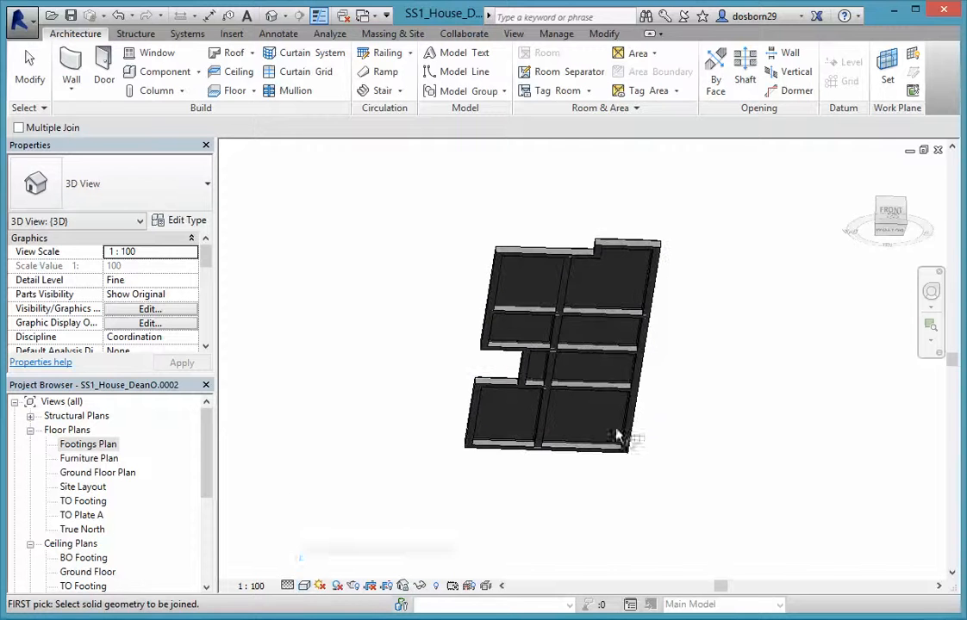
middle_click_drag(747, 314, 603, 403, "shift")
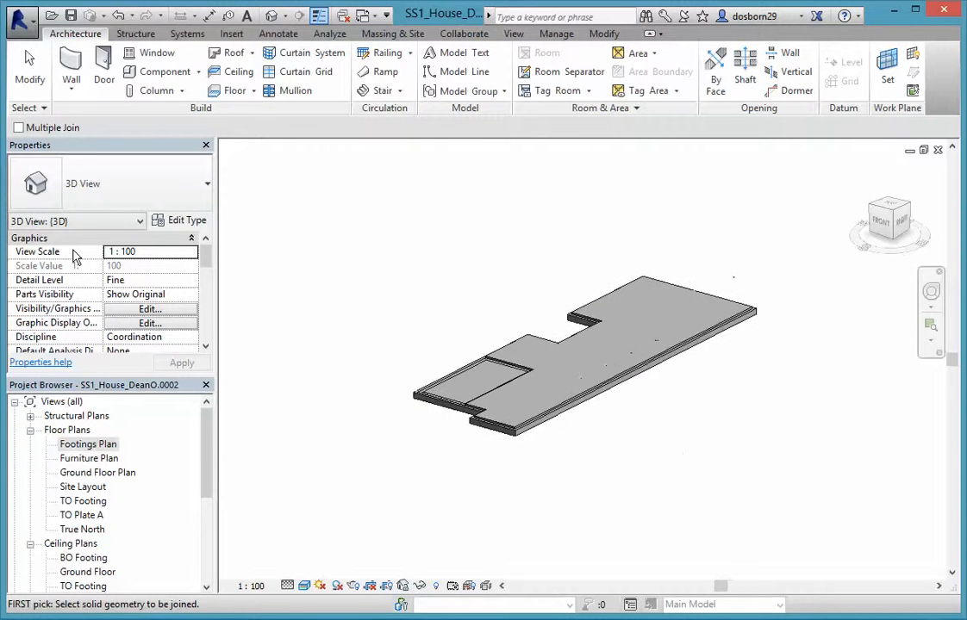
Save the project to the original .rvt file instead of the backup file, replacing the existing one
left_click(71, 16)
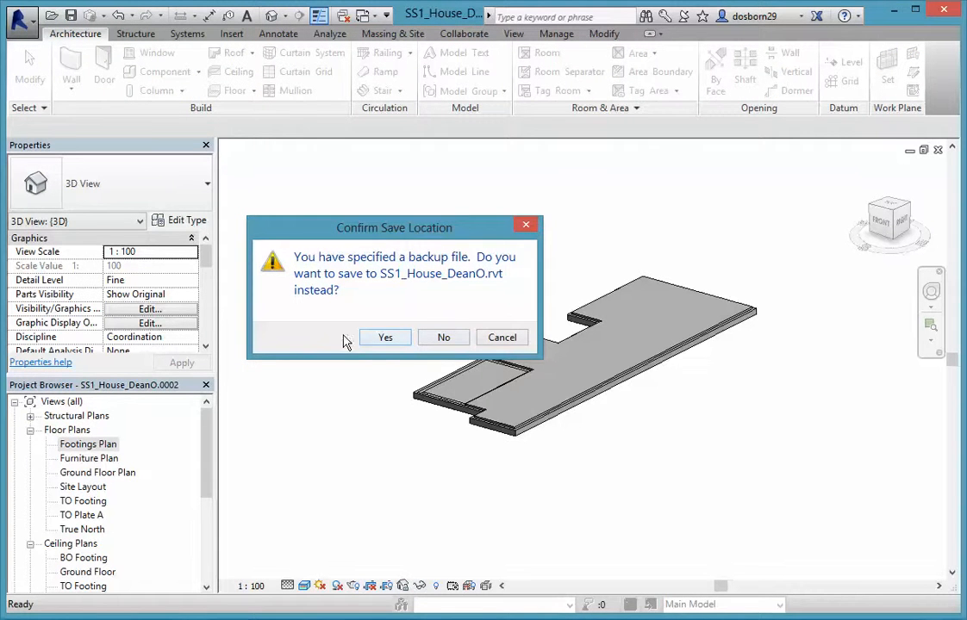
left_click(385, 340)
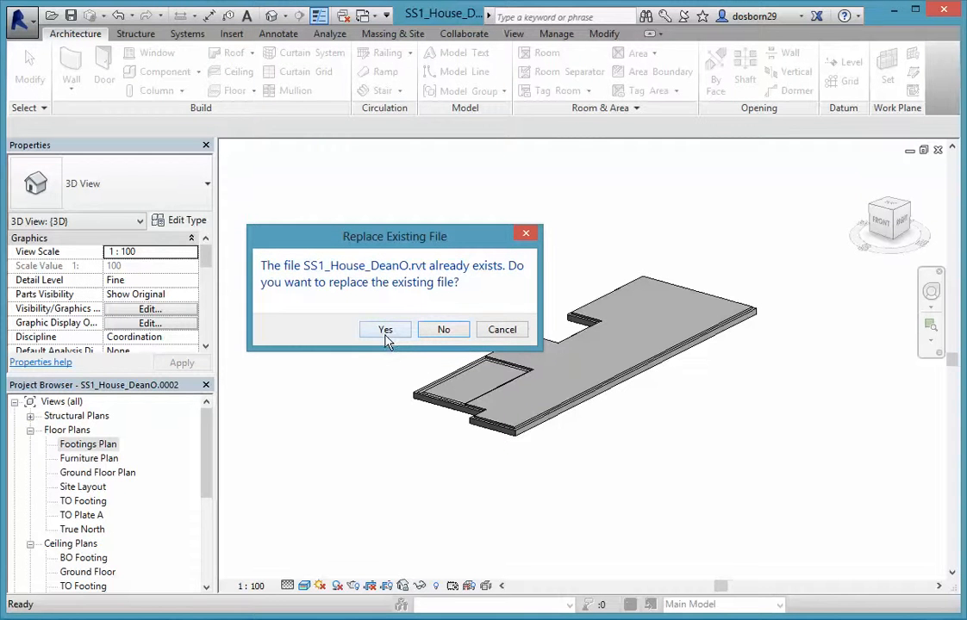
left_click(385, 332)
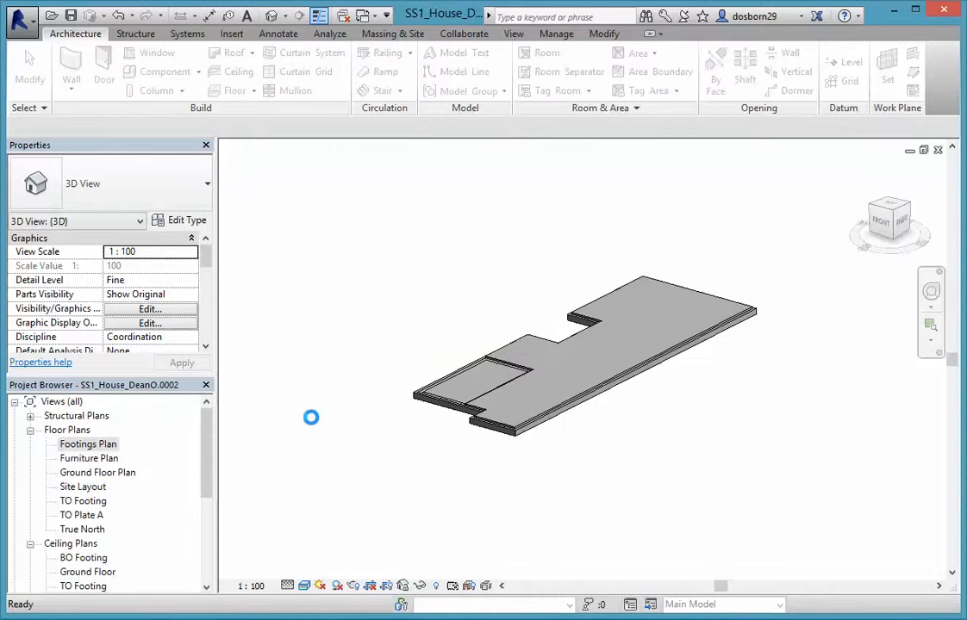